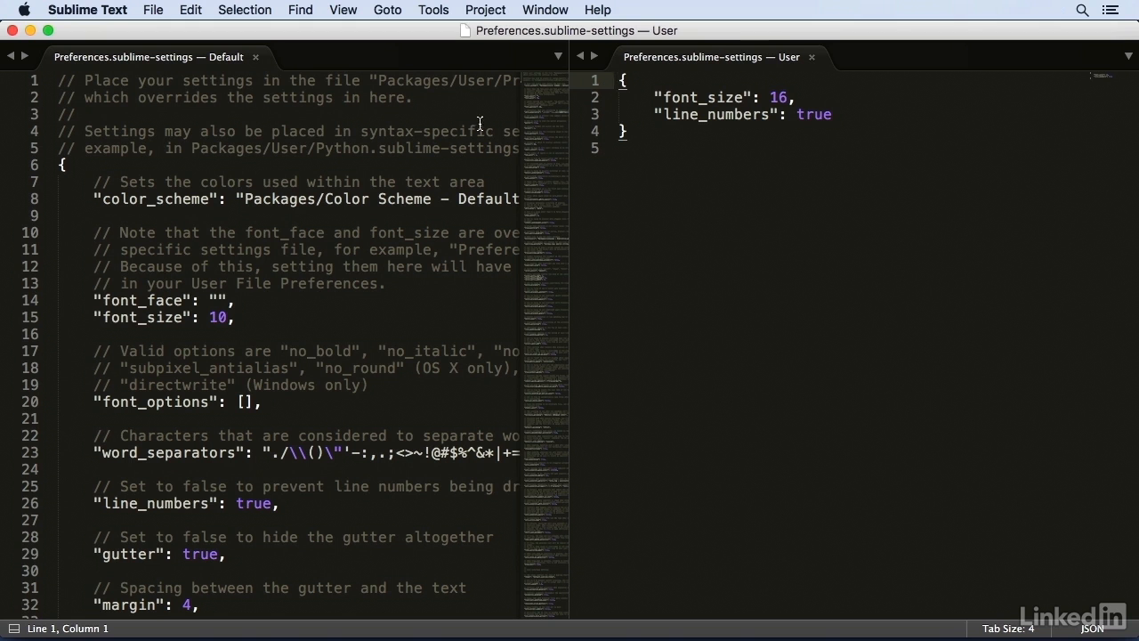
- Replace the line_numbers setting in the user preferences with "bold_folder_labels": true, after glancing through the default settings
scroll(525, 91, "down", 2)
scroll(525, 91, "down", 13)
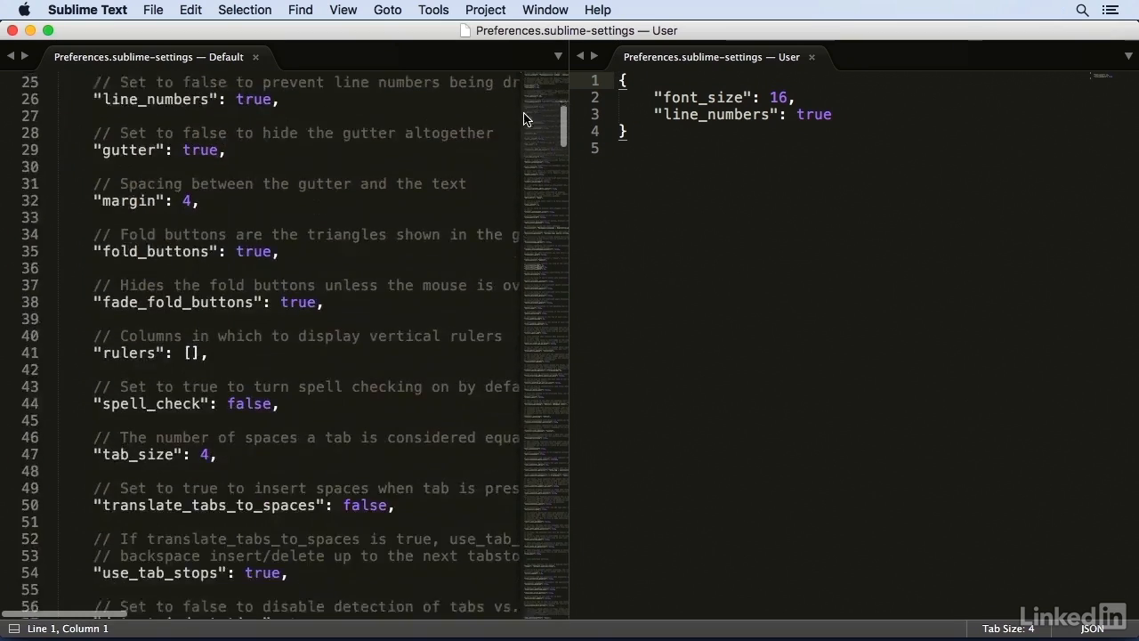
scroll(523, 145, "down", 6)
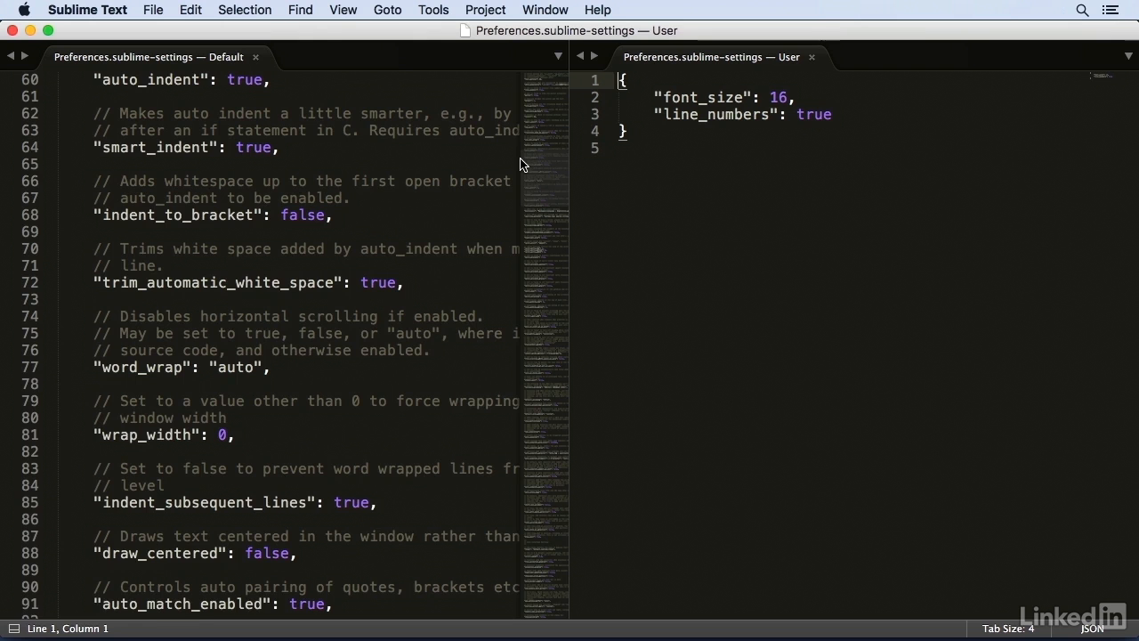
scroll(520, 165, "up", 15)
scroll(521, 100, "up", 5)
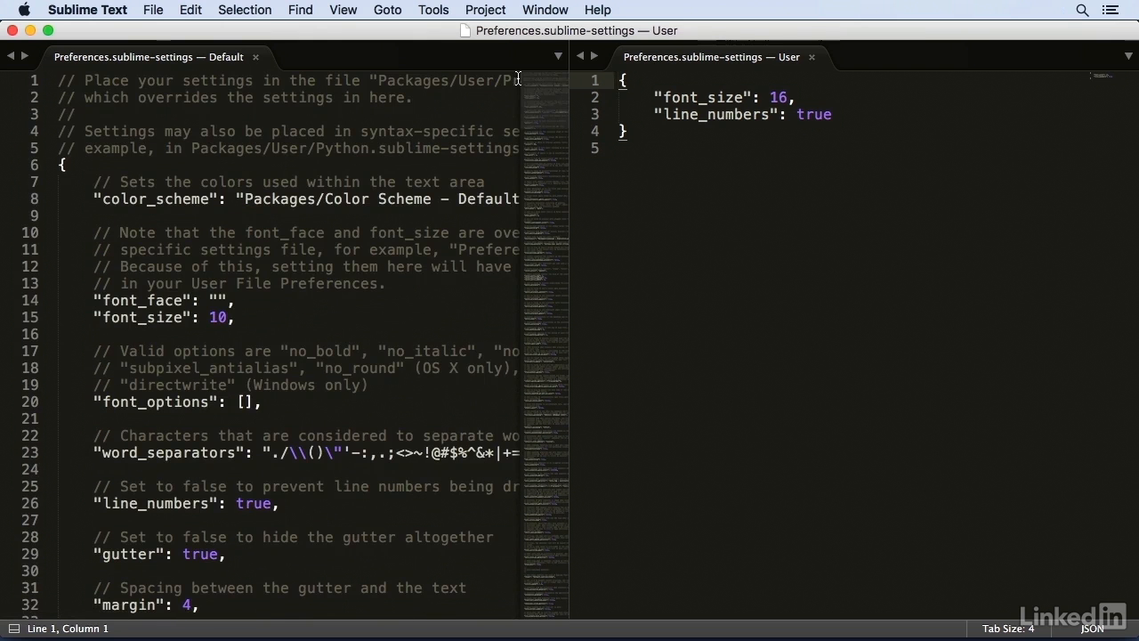
left_click(843, 113)
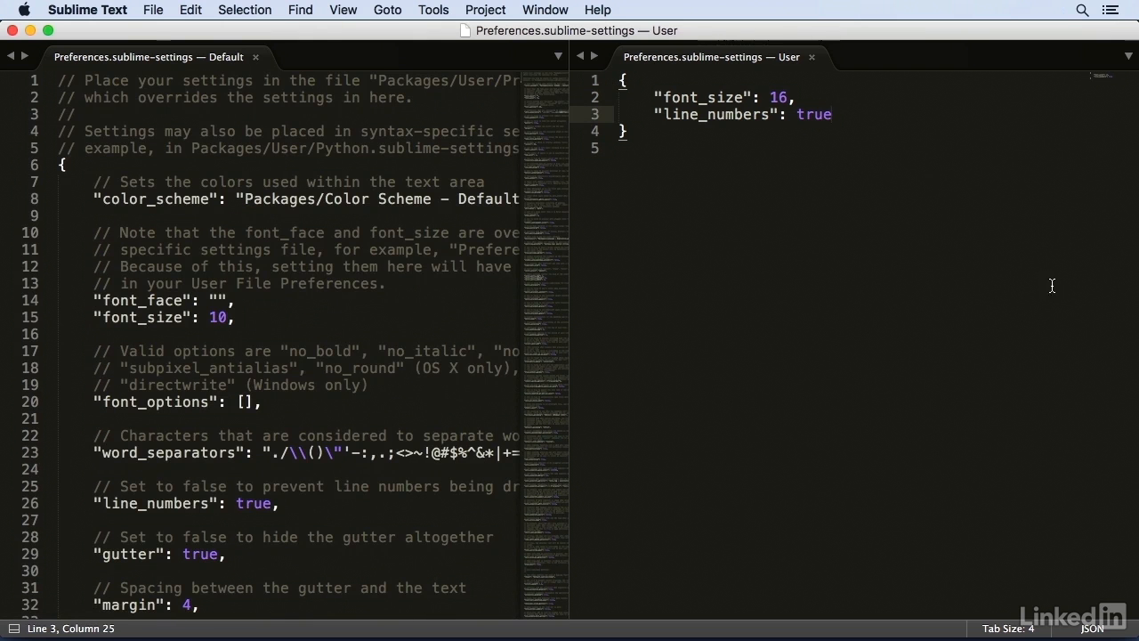
key("super+shift+Left")
key("BackSpace")
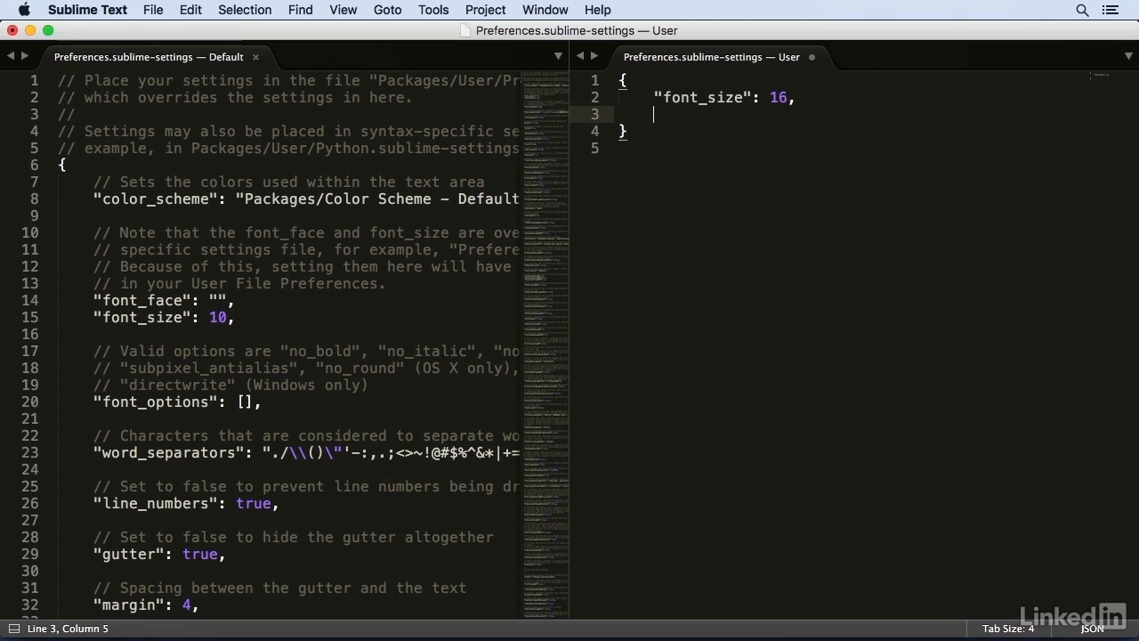
type("\"bo")
type("ld_folde")
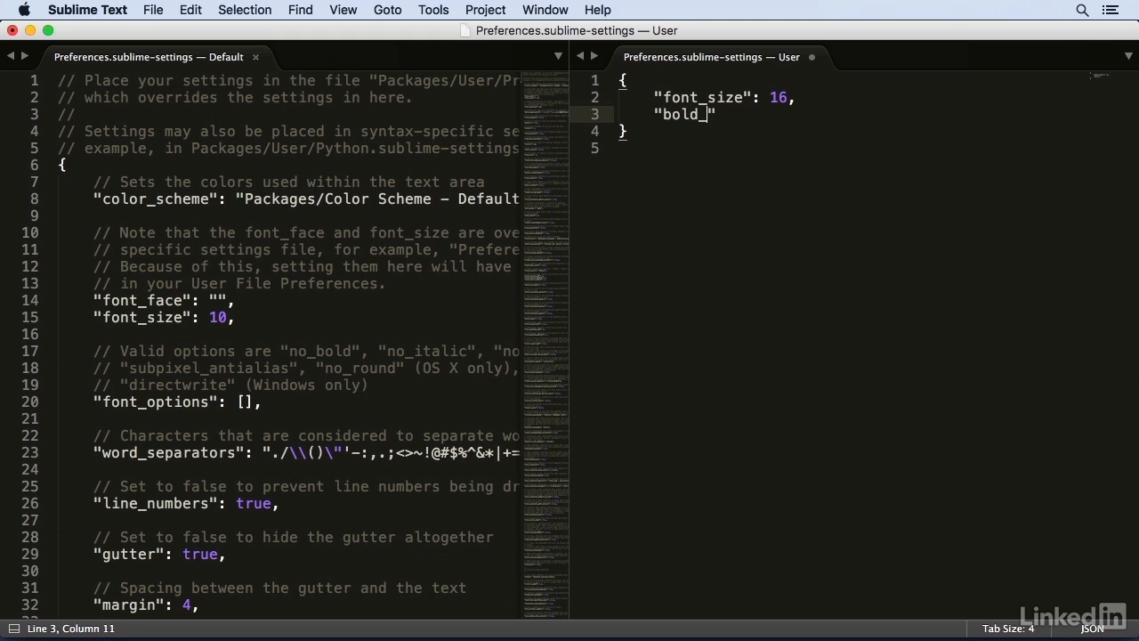
type("r_labels\"")
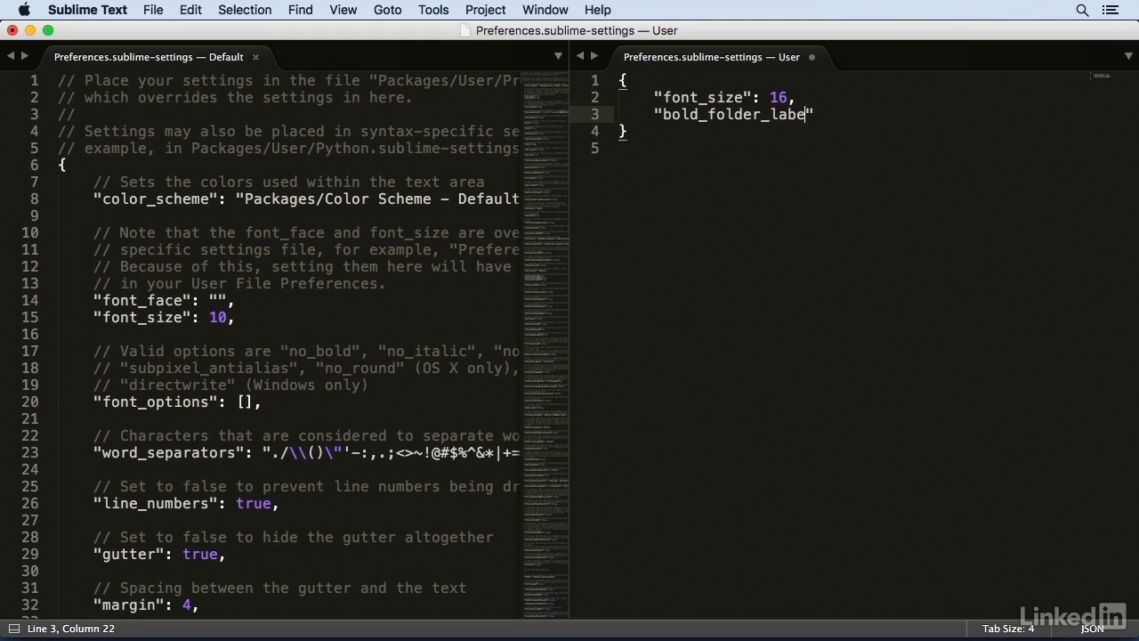
type(": true,")
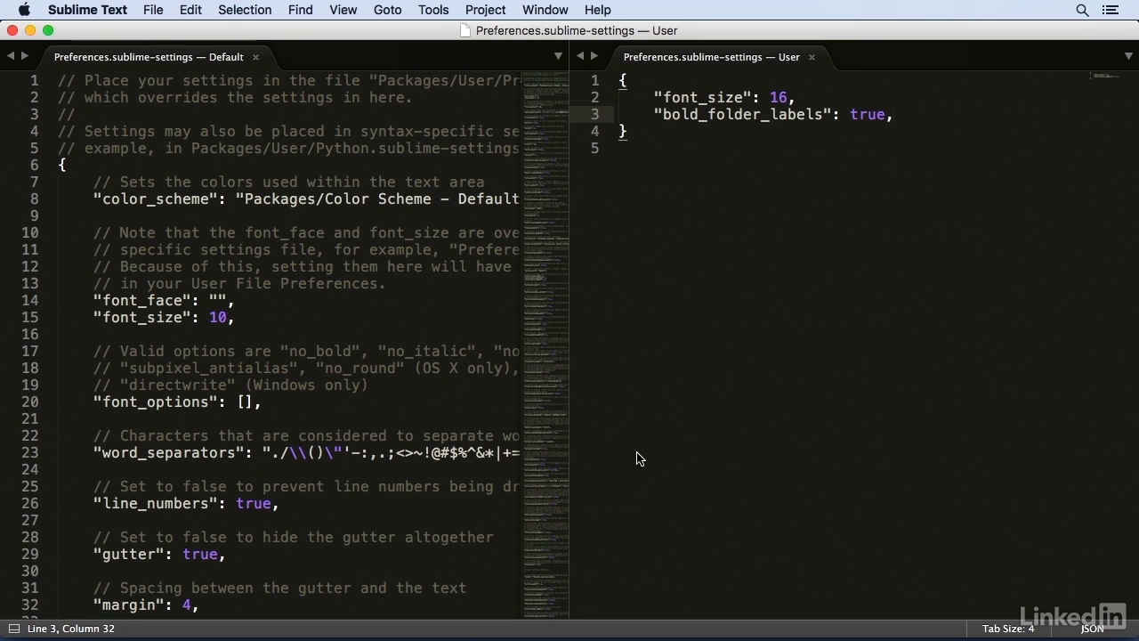
- Add "ensure_newline_at_eof_on_save": true, on a new line of the user preferences and save the file
key("Return")
type("\"ensure_ne")
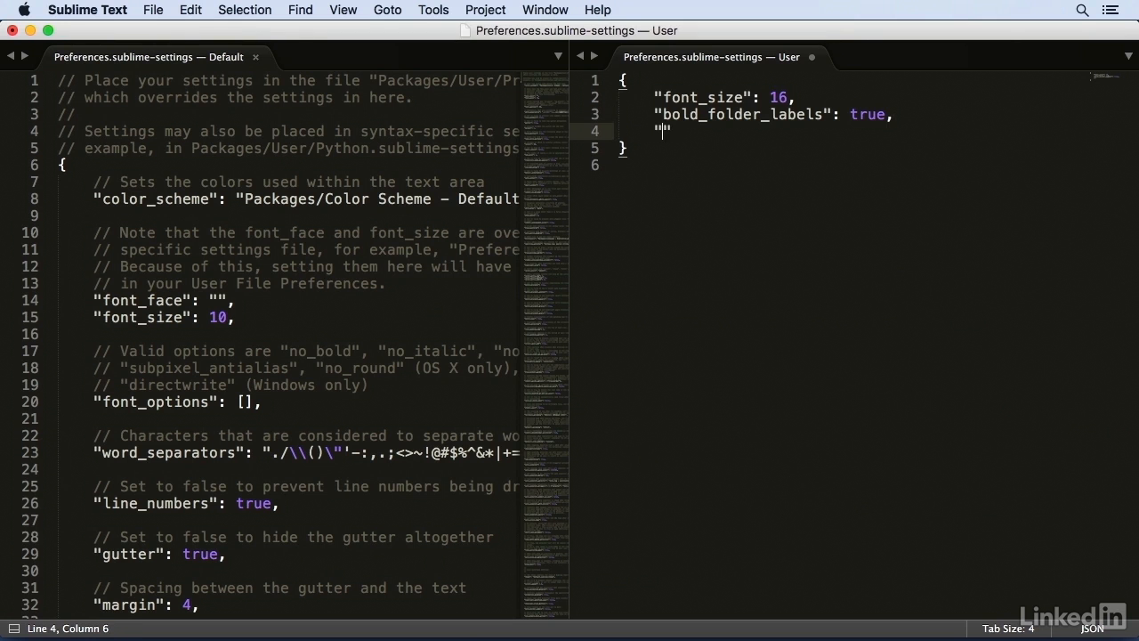
type("wline_at_eo")
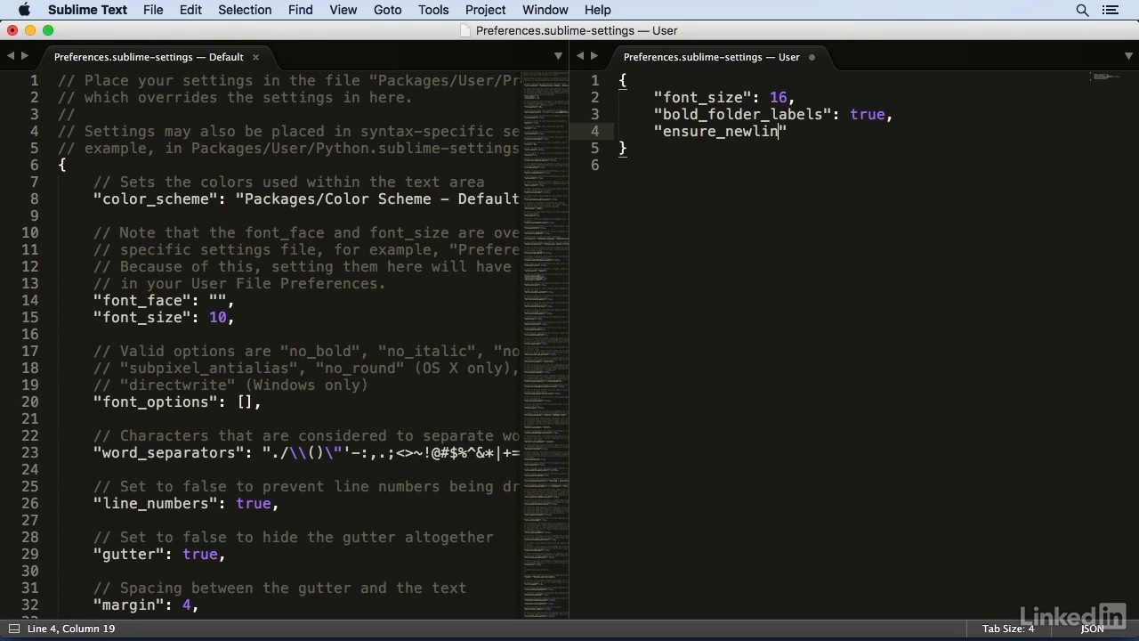
type("f_on_save\"")
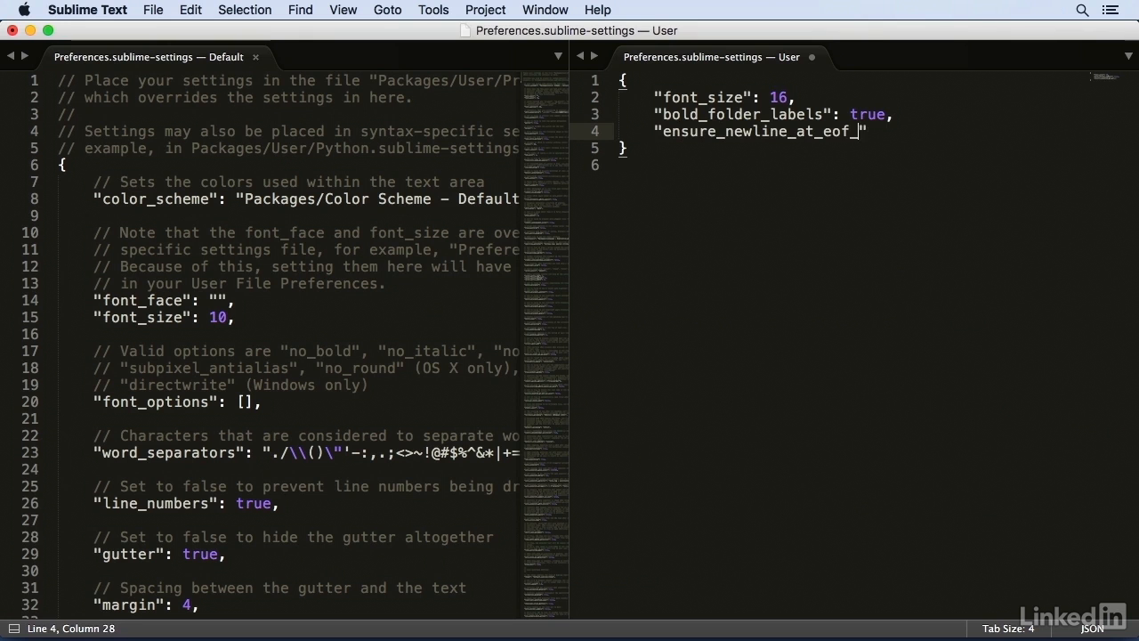
type(": true,")
key("super+s")
- Delete the empty last line after the closing brace and save again to test the end-of-file newline setting
key("Down")
key("Down")
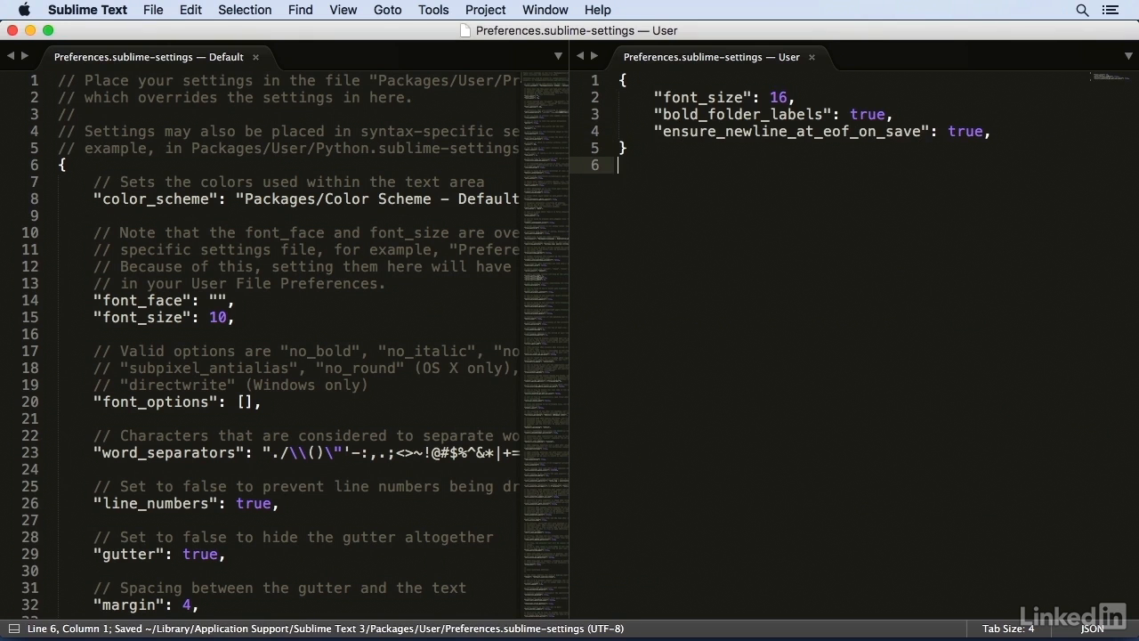
key("BackSpace")
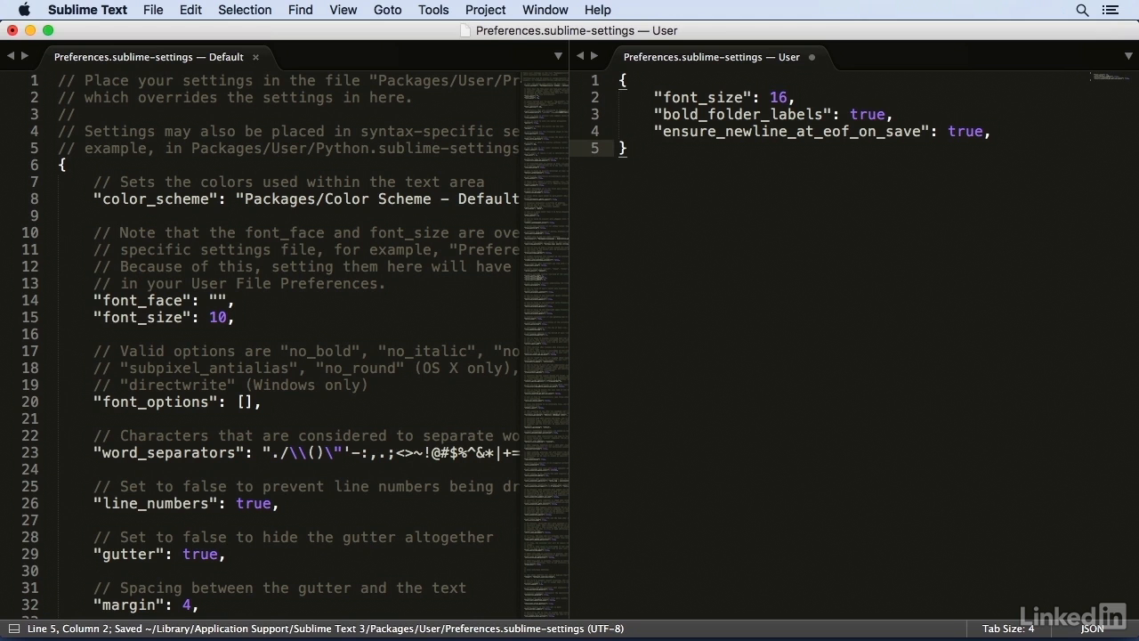
key("super+s")
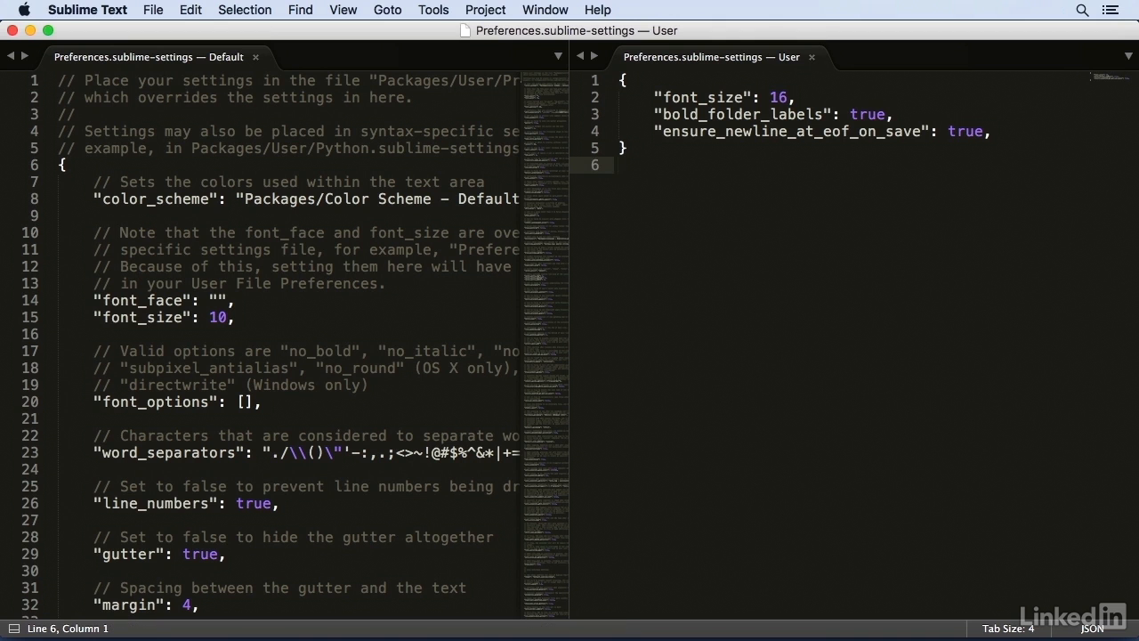
key("shift+Left")
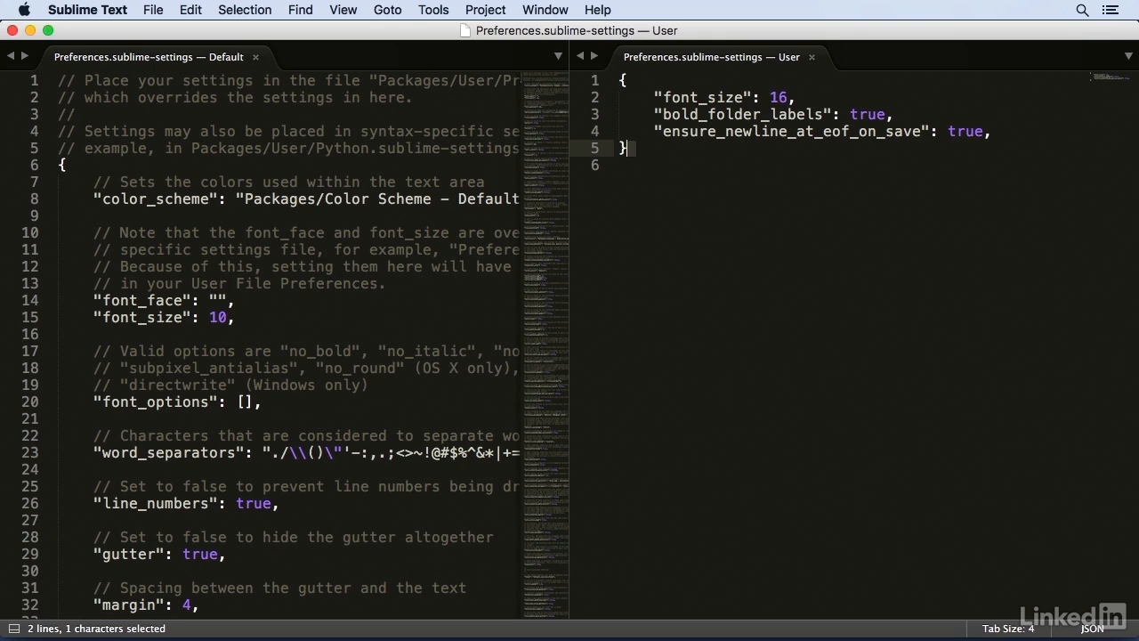
key("shift+Right")
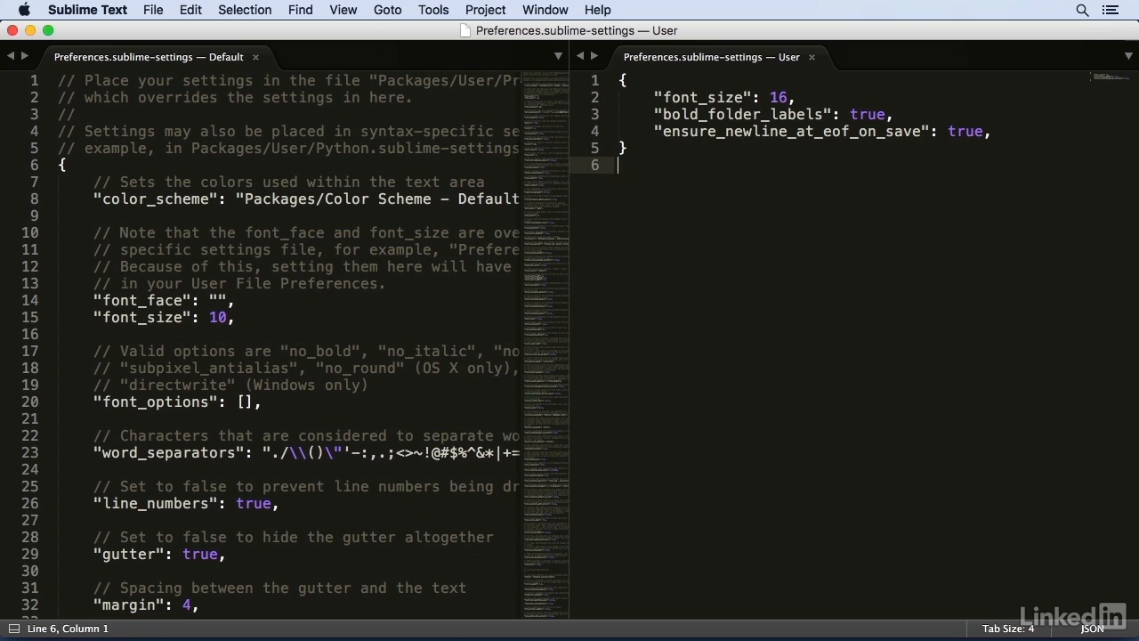
- Add "highlight_line": true, below the ensure_newline_at_eof_on_save setting and save the user preferences
key("Left")
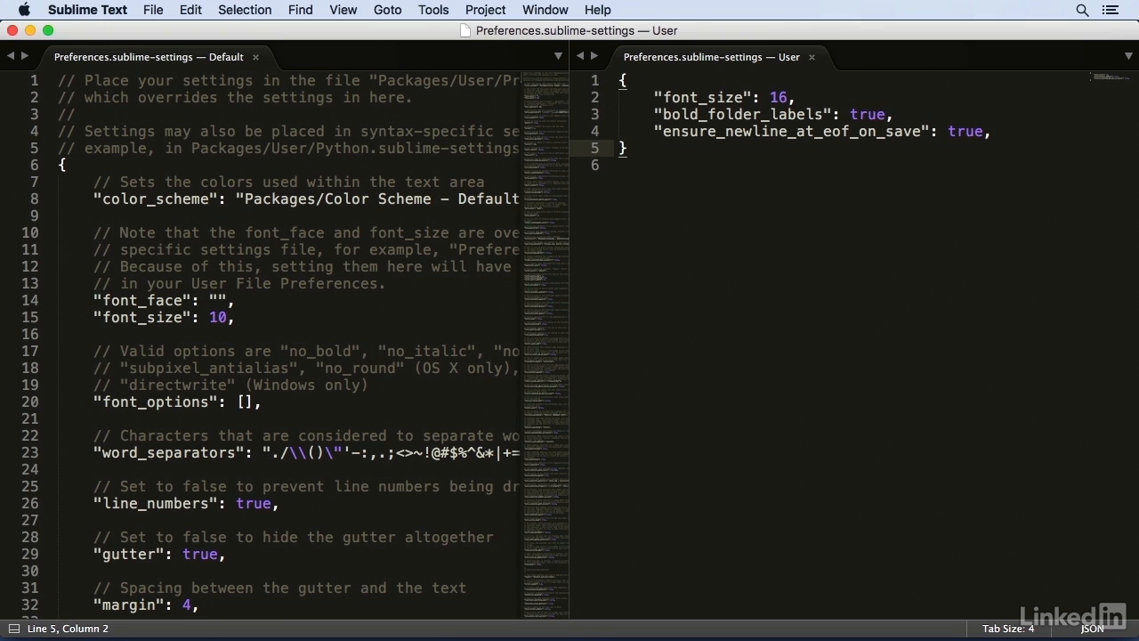
key("Up")
key("super+Right")
key("Return")
type("\"")
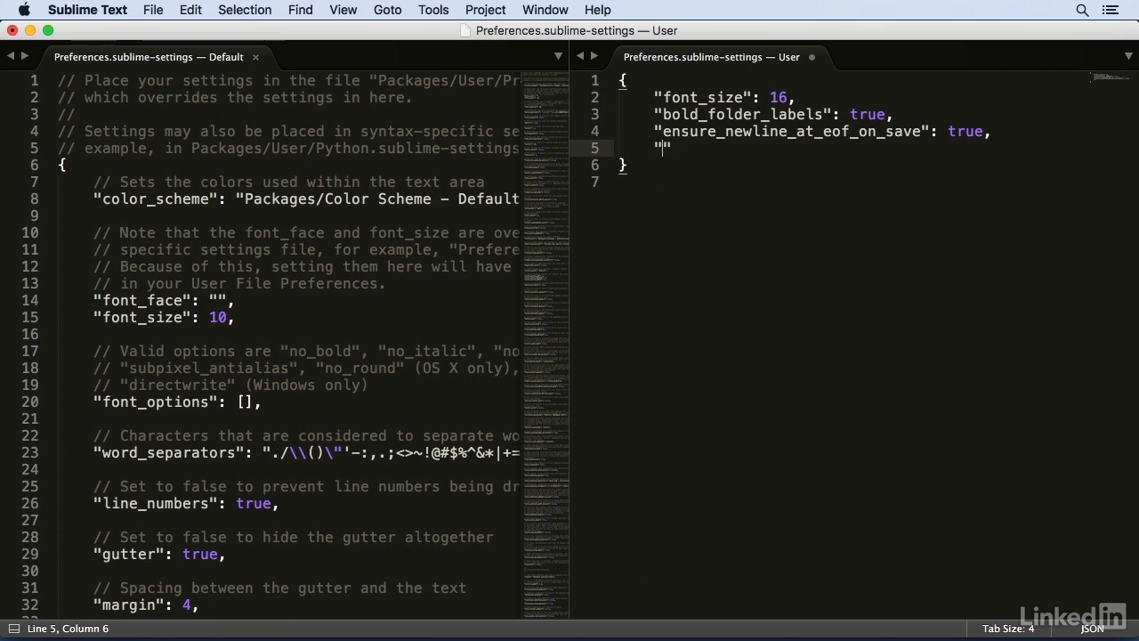
type("highlight_line")
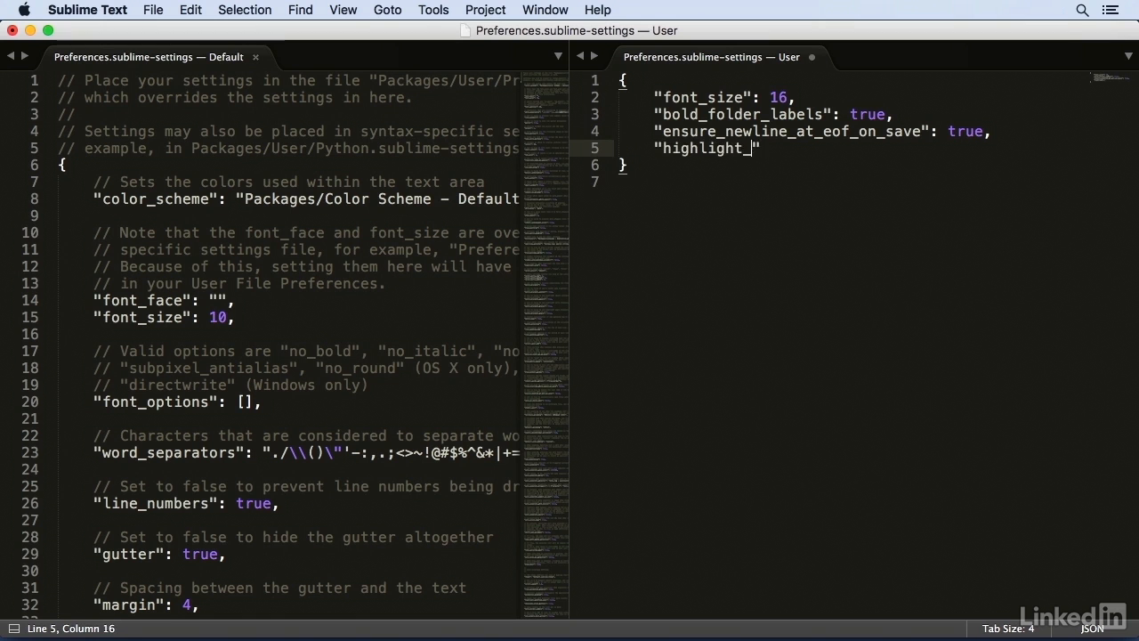
type("\": true,")
key("super+s")
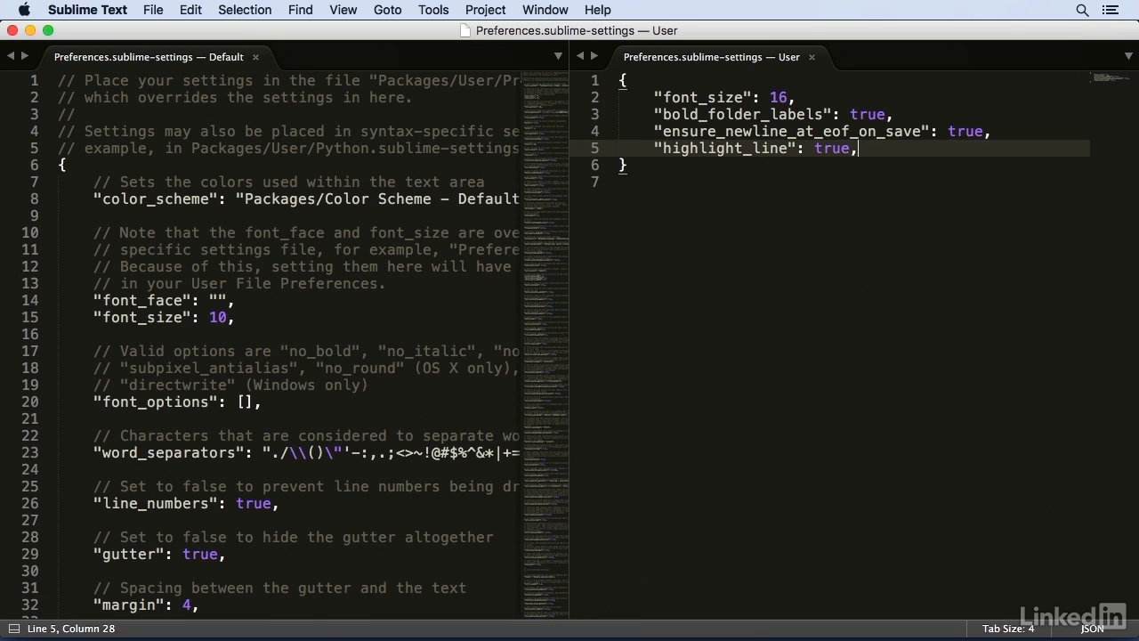
- Check the current-line highlighting on several lines and add "highlight_modified_tabs": true, below highlight_line
key("Up")
key("Up")
key("Up")
key("Down")
key("Down")
key("Down")
key("Return")
type("\"")
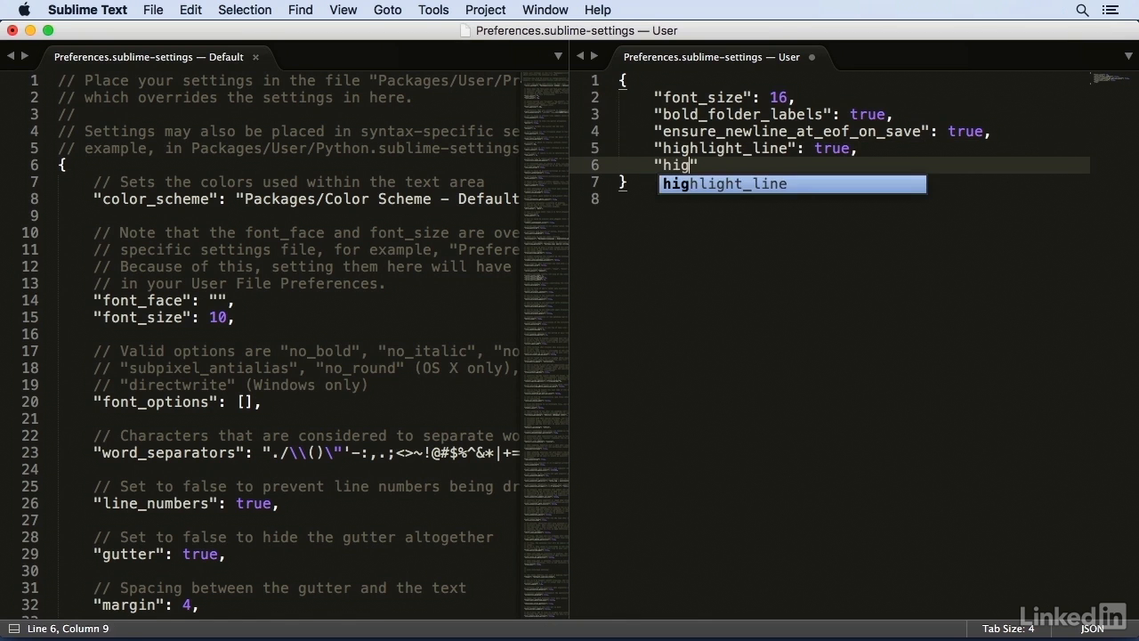
type("highlight_mod")
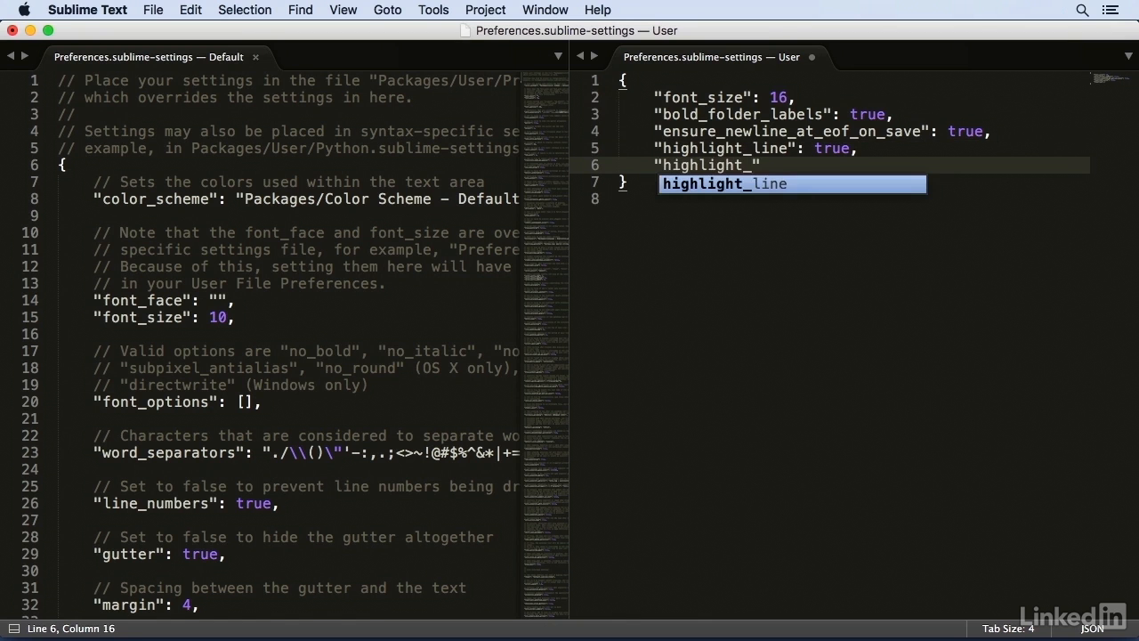
type("ified_tabs")
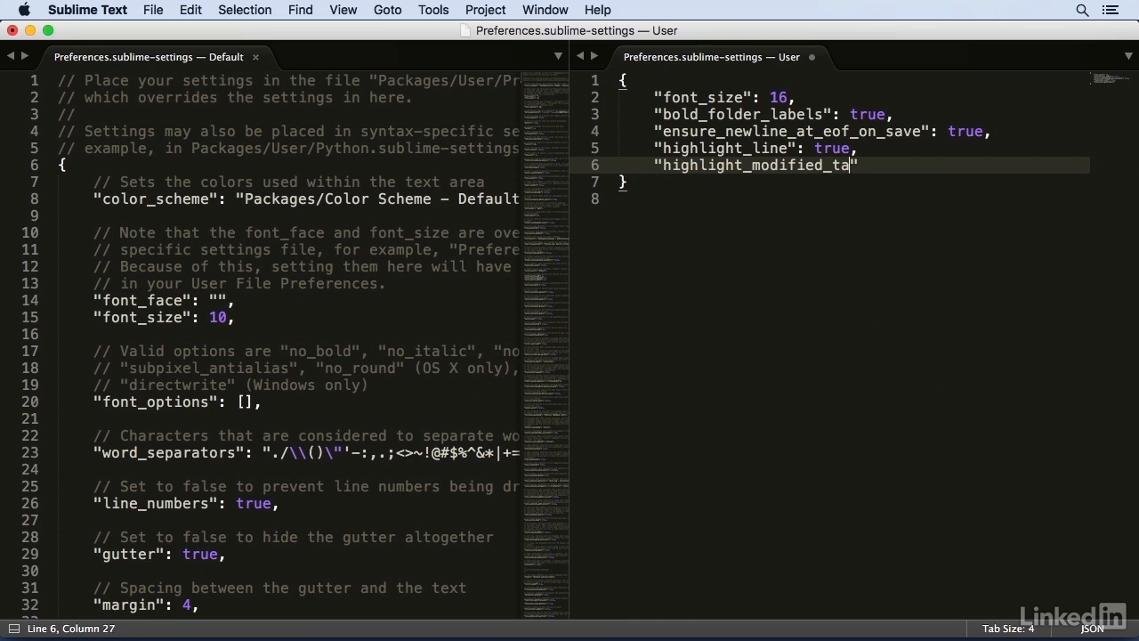
type("\": true,")
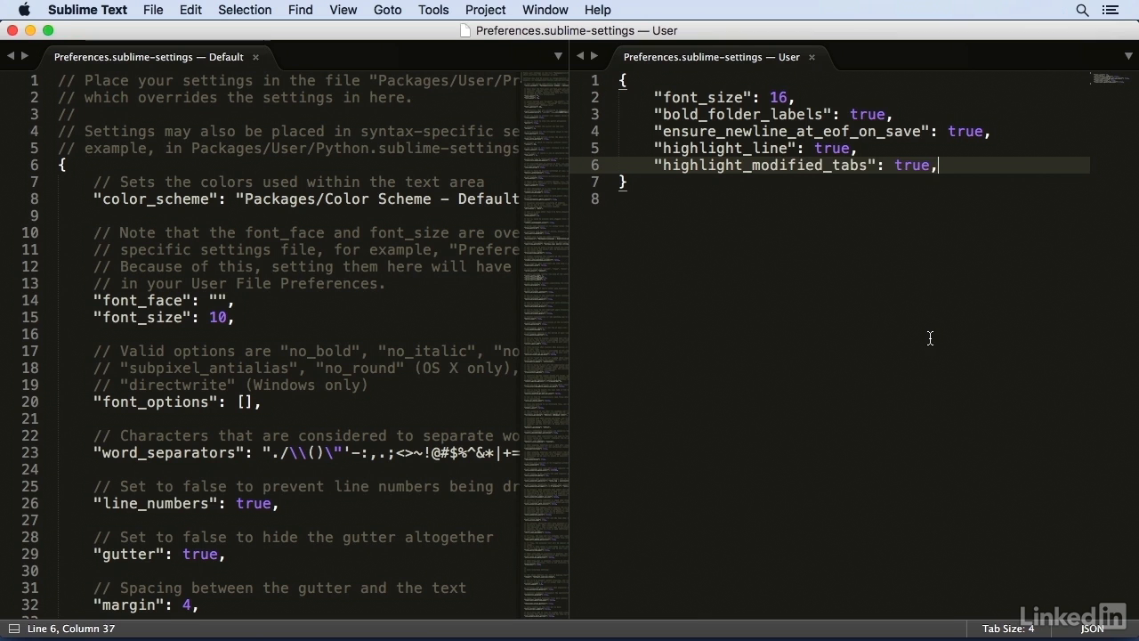
- Insert a tab in the project window's untitled file and return to index.htm to test the modified-tab highlighting
key("BackSpace")
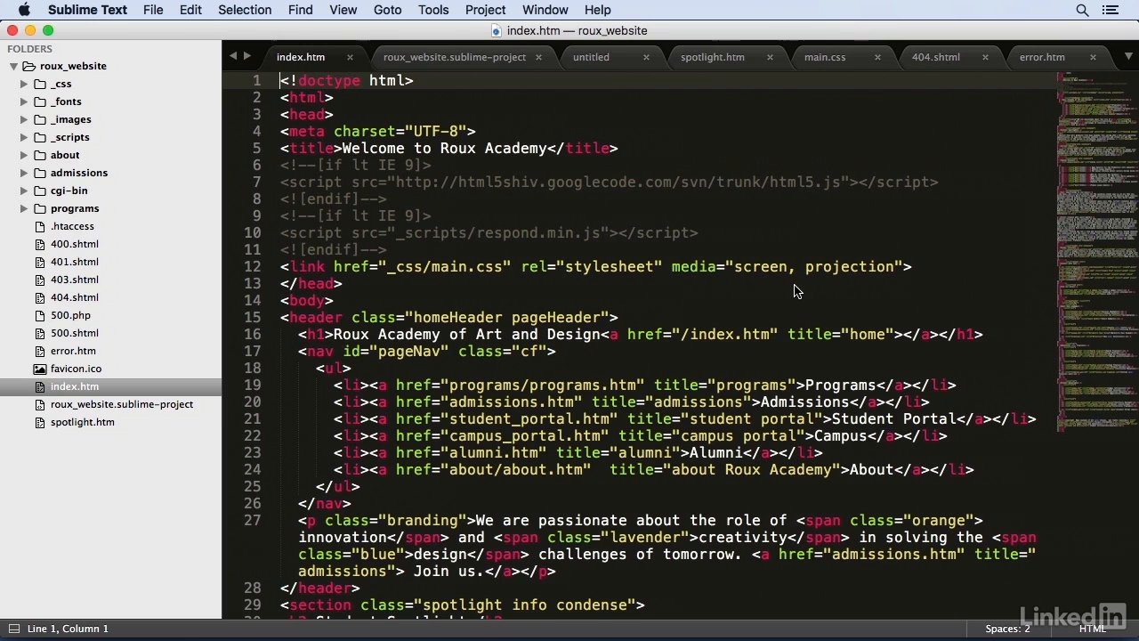
left_click(591, 57)
key("Tab")
left_click(299, 65)
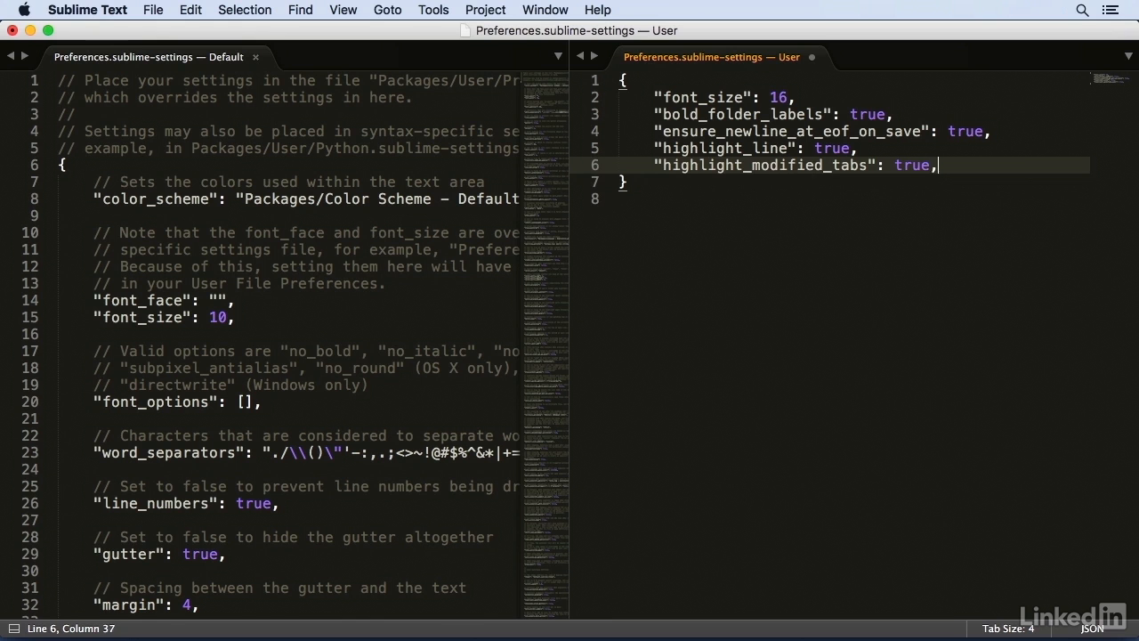
- Add a "rulers" setting with the value [80] below highlight_modified_tabs and save the user preferences
key("Return")
type("\"")
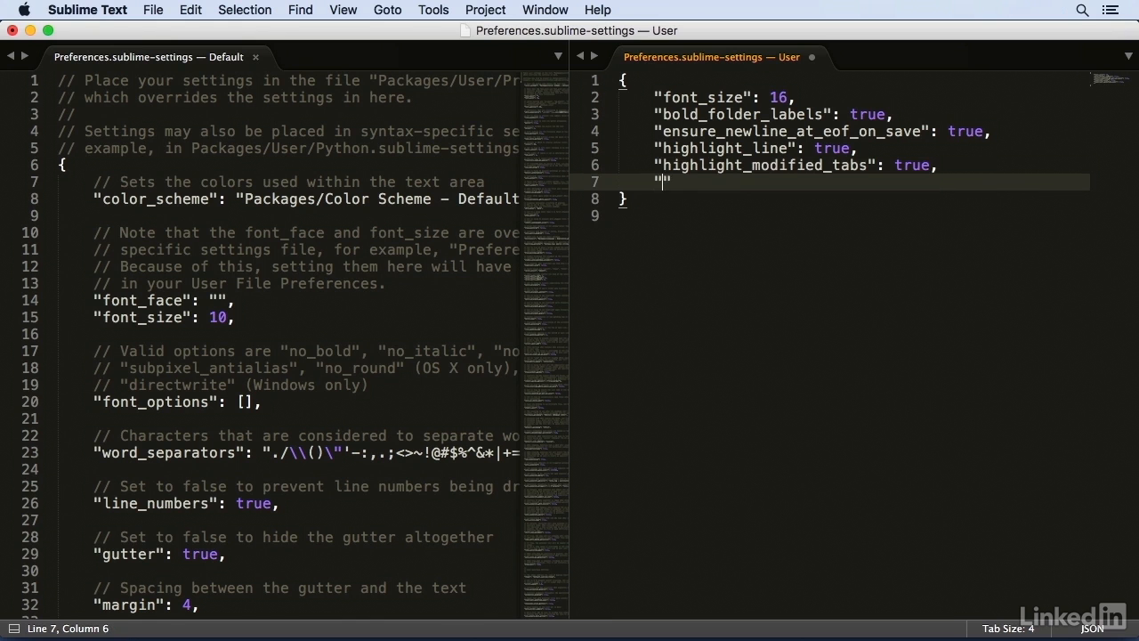
type("rulers\": [")
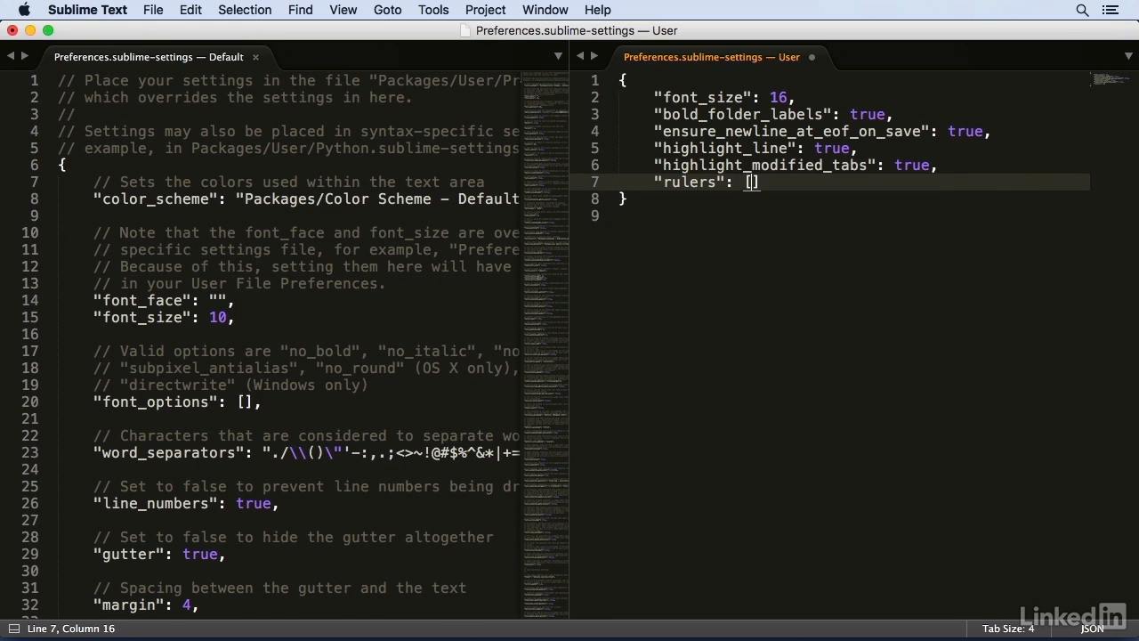
type("80")
key("super+s")
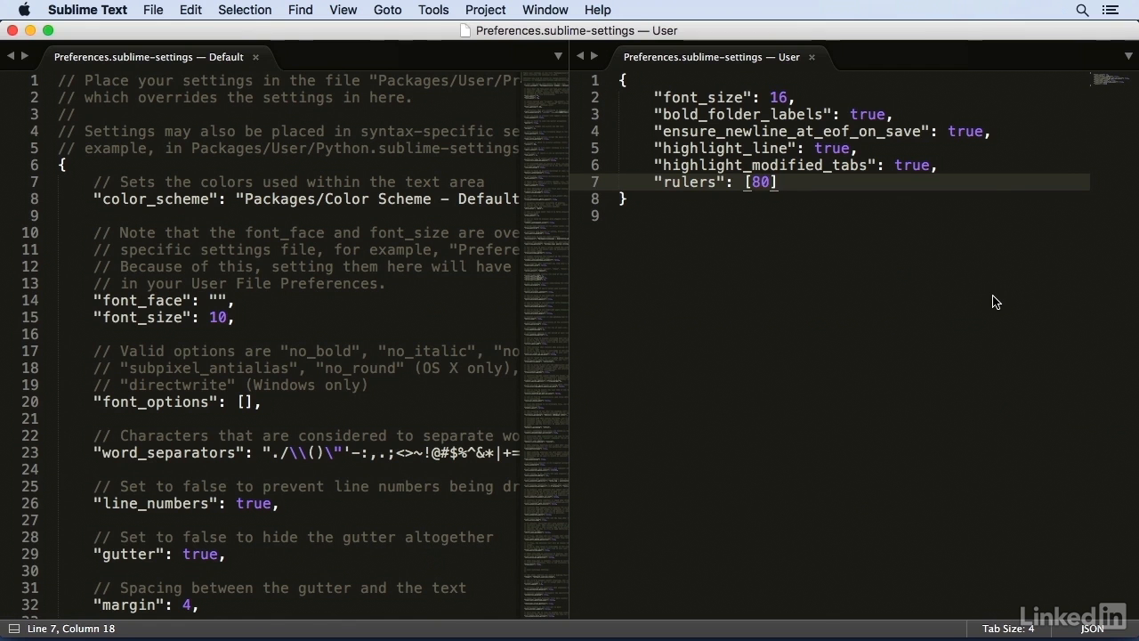
- Try adding a second ruler at column 72 before 80 in the rulers setting and save the file
key("Left")
key("Left")
type("72,")
key("super+s")
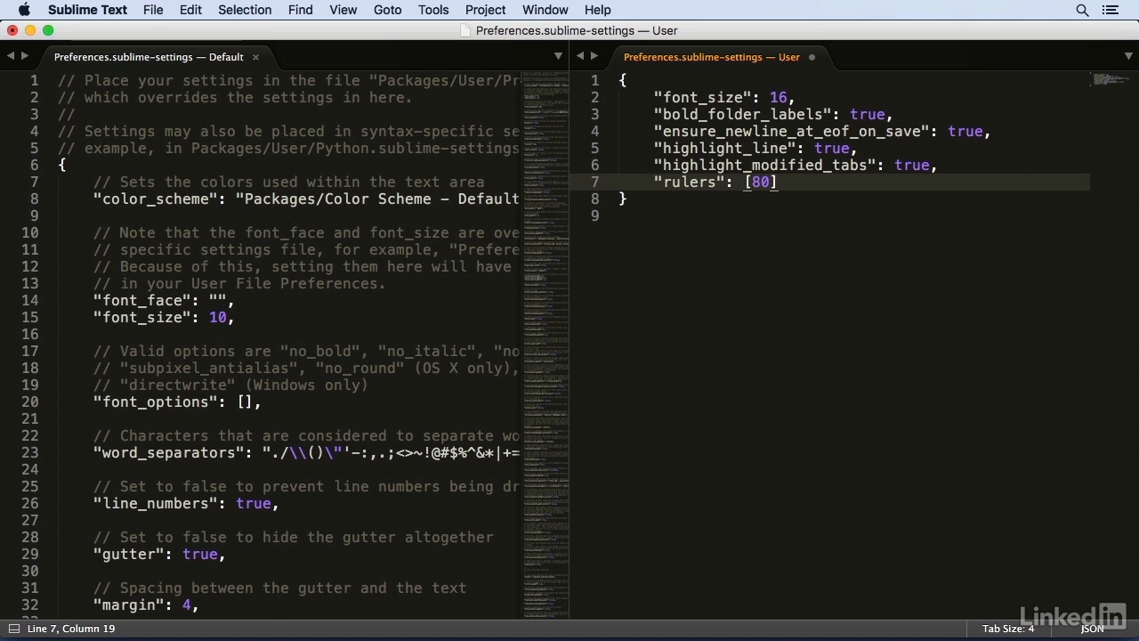
- Add a comma after the rulers setting and enter "show_encoding": true, on the following line
type(",")
key("Return")
type("\"")
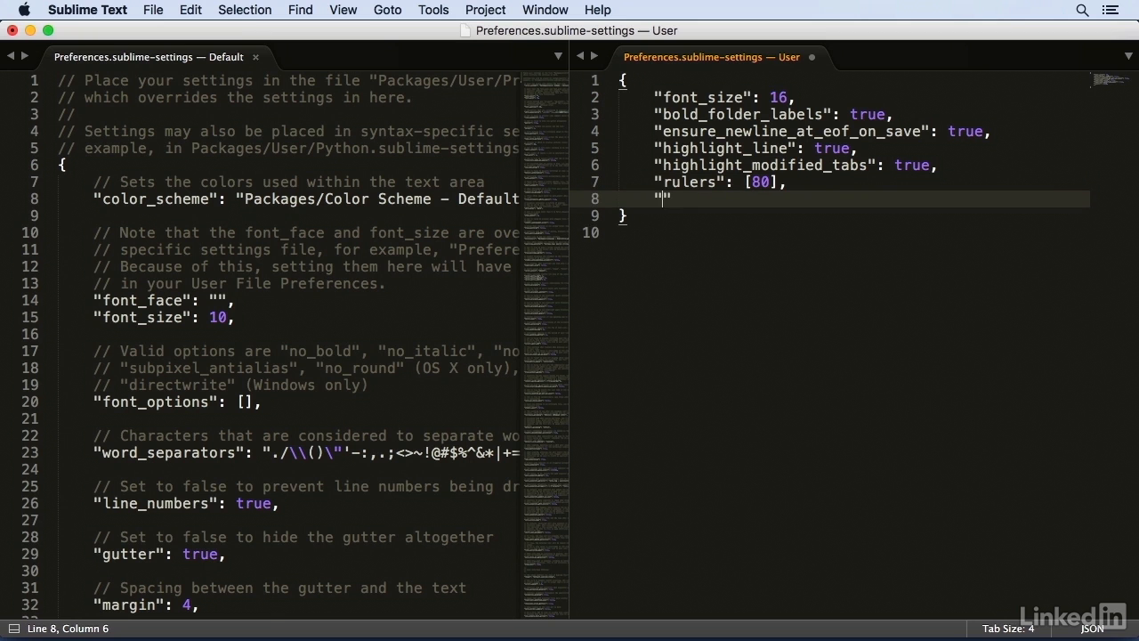
type("show_encoding\": true,")
- Add "show_line_endings": true, below show_encoding and save the user preferences
key("Return")
type("\"sh")
type("ow_line_end")
type("ings\": true,")
key("super+s")
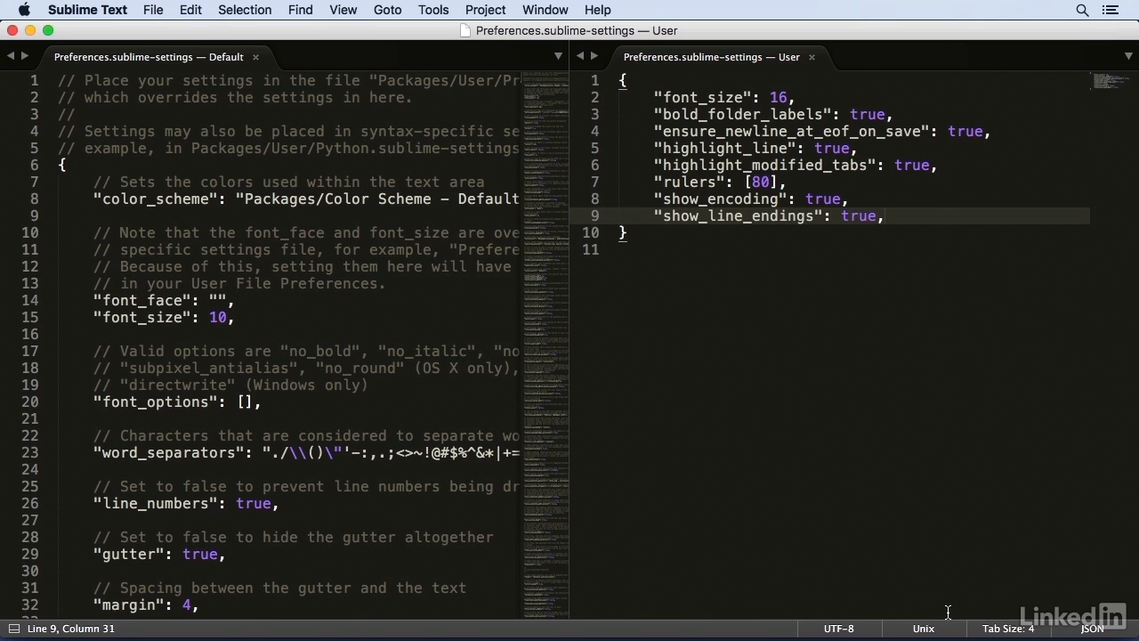
- Examine the line ending choices and the encoding choices offered for the preferences file
left_click(922, 629)
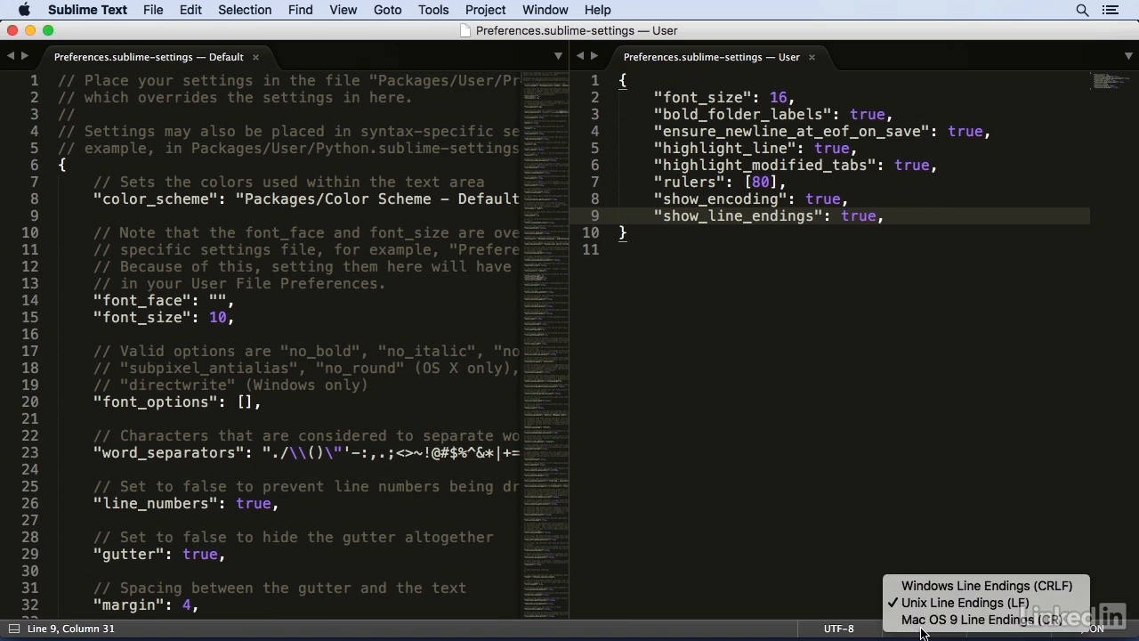
left_click(851, 632)
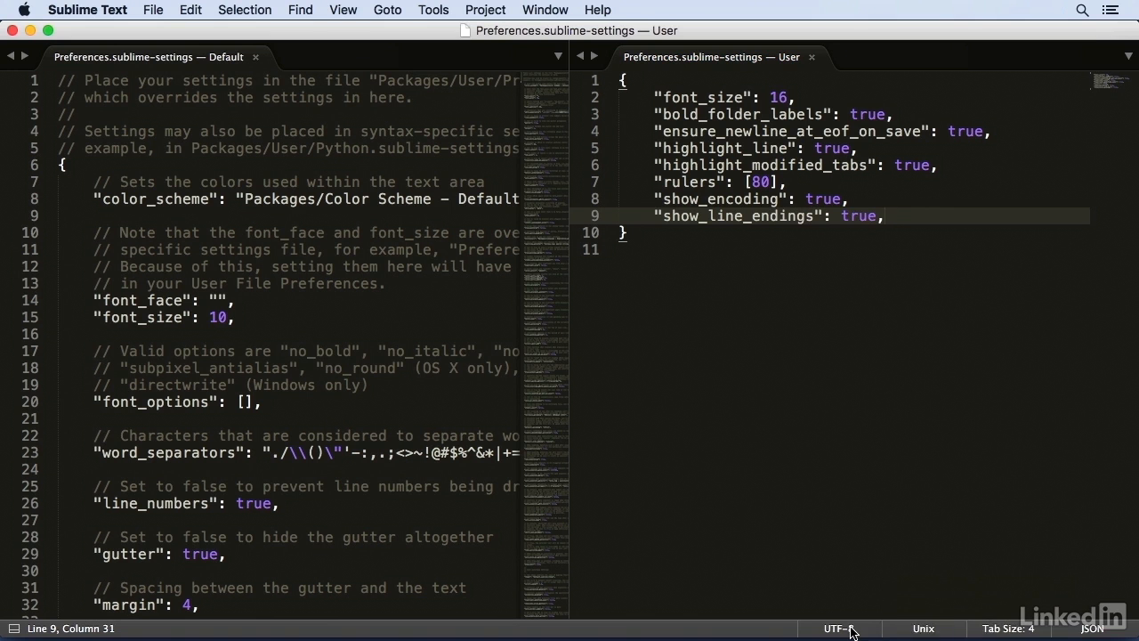
left_click(851, 630)
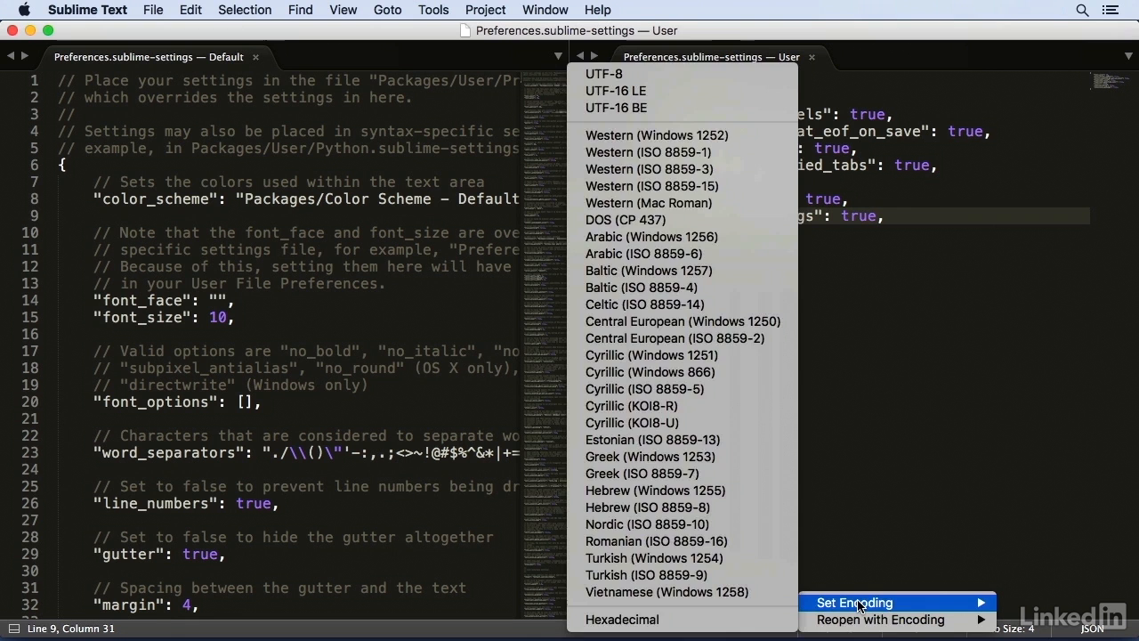
mouse_move(865, 607)
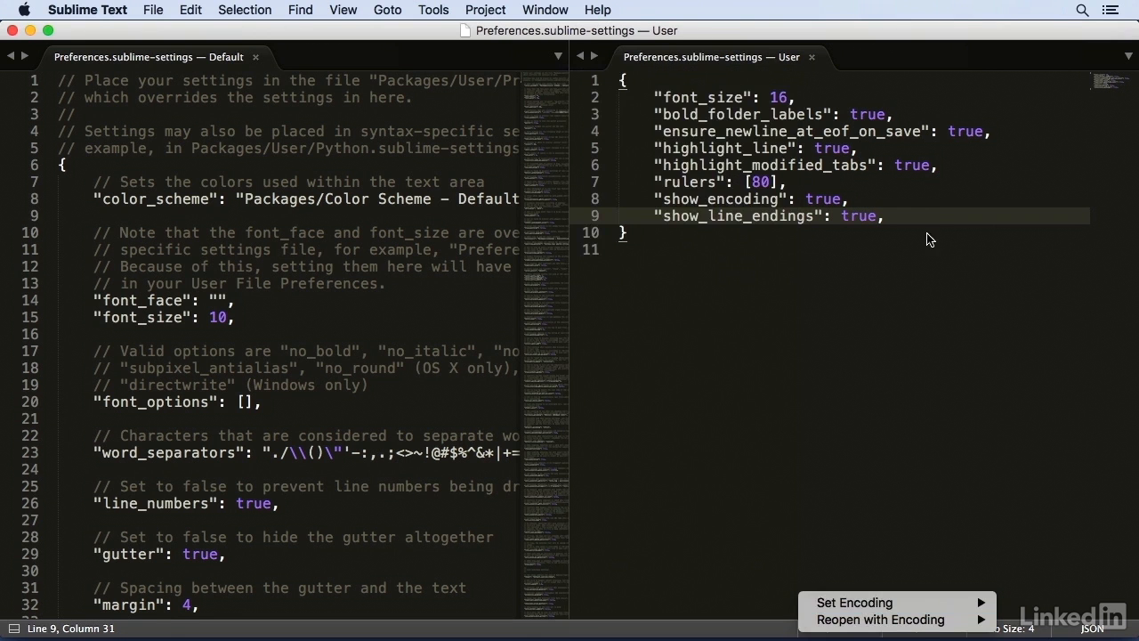
- Add "tab_size": 2, on a new line below the show_line_endings setting in the user preferences
left_click(925, 222)
key("Return")
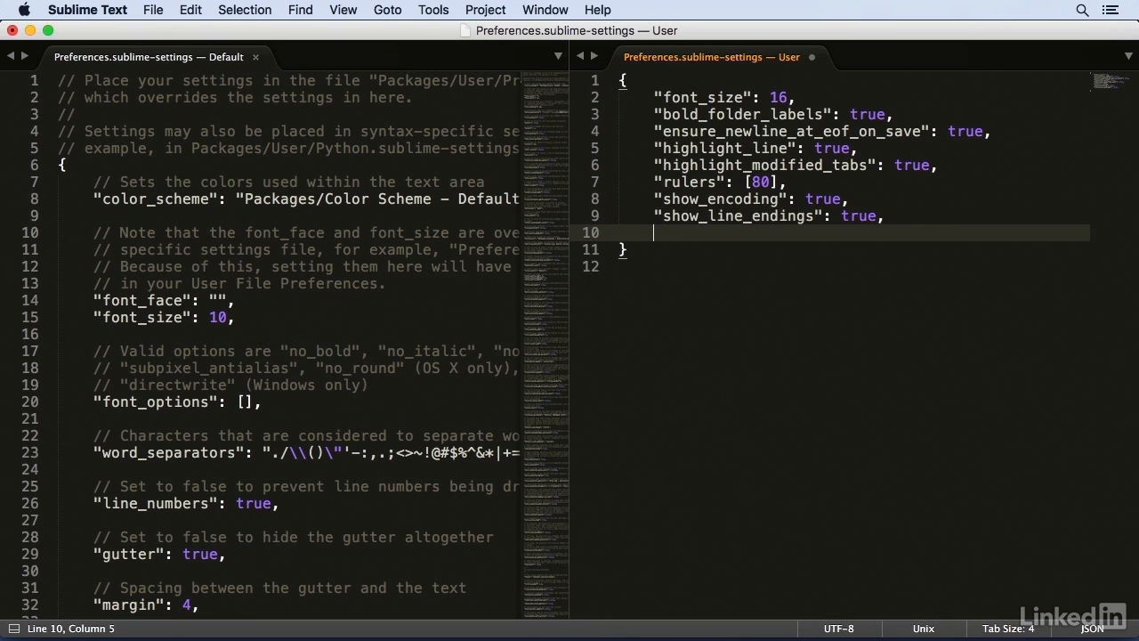
type("\"")
type("tab_size\"")
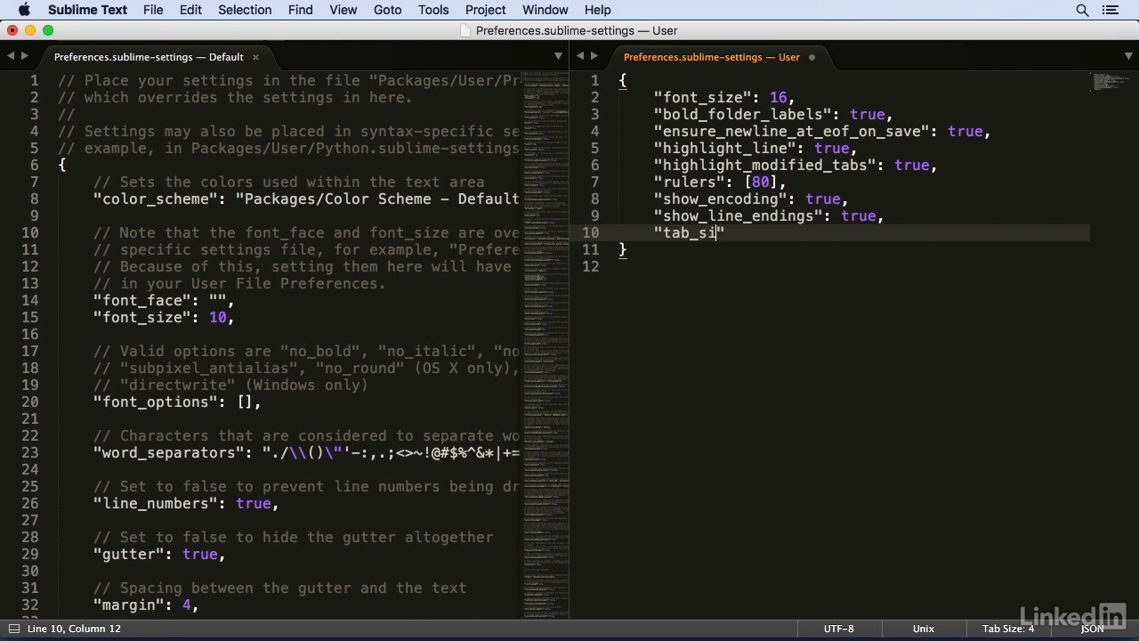
type(": 2,")
- Add "translate_tabs_to_spaces": true, below tab_size and save the user preferences
key("Return")
type("\"")
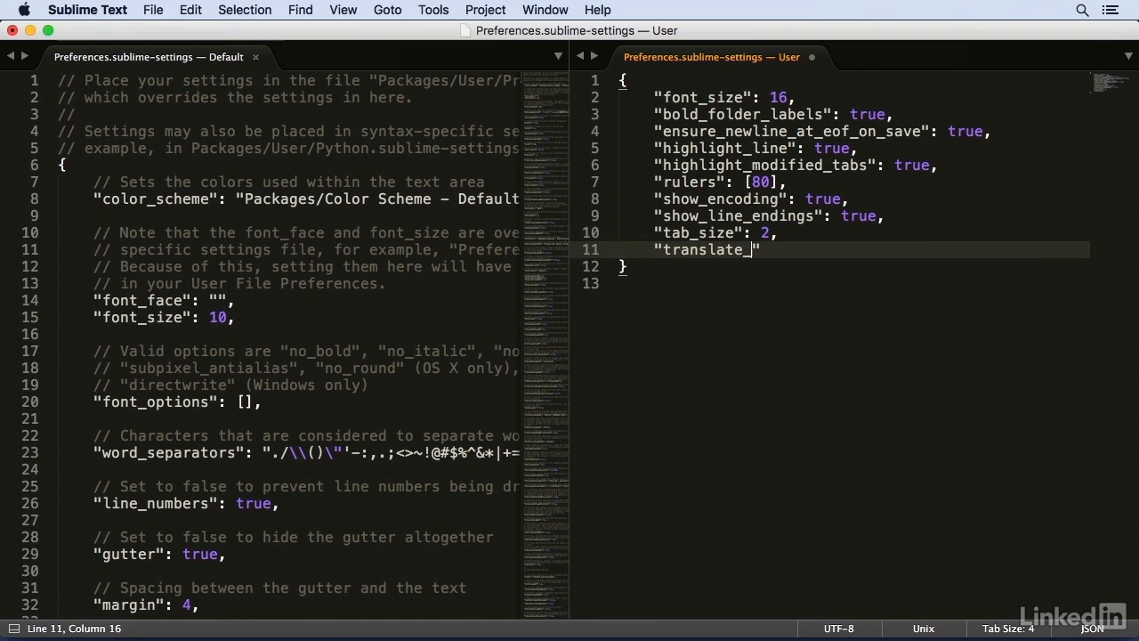
type("translate_tabs_to_spaces\": true,")
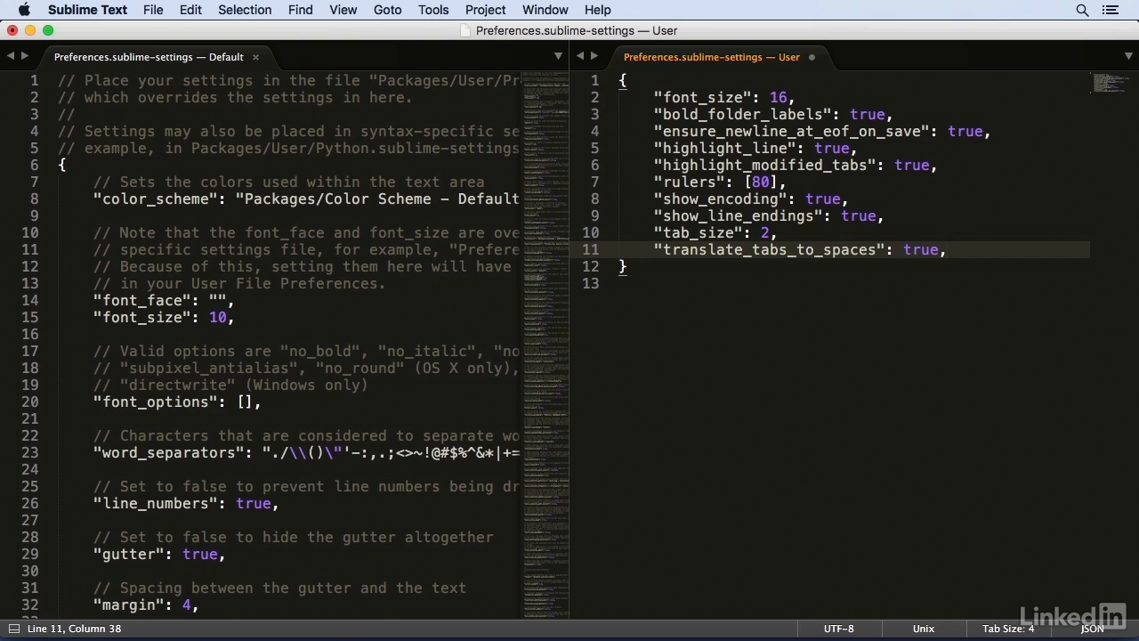
key("super+s")
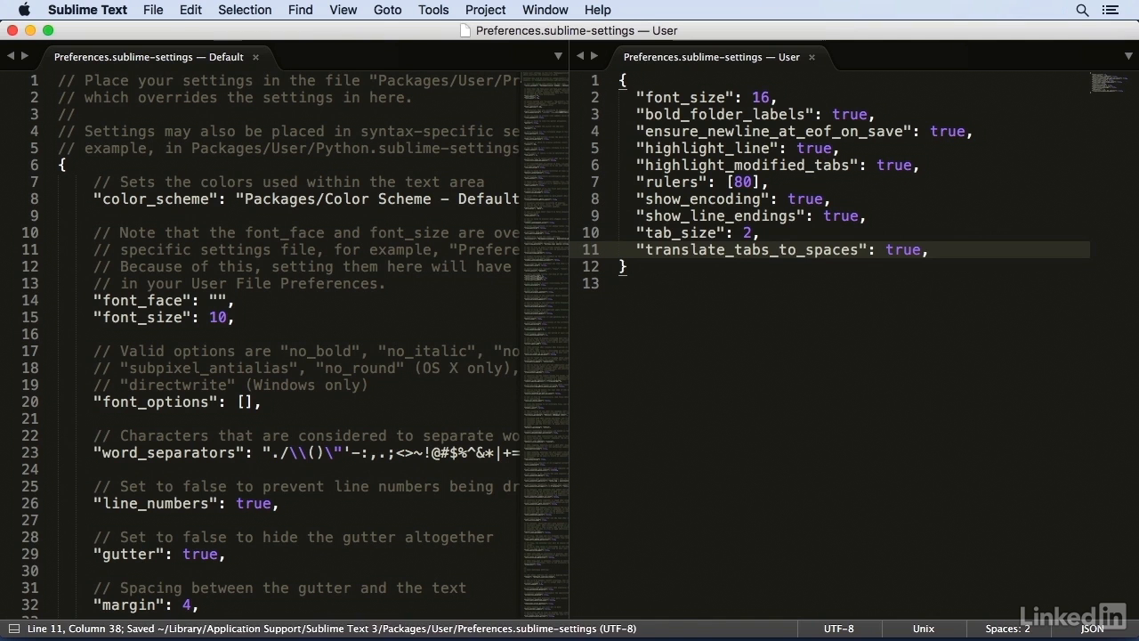
- Add "trim_trailing_white_space_on_save": true on a new line below translate_tabs_to_spaces and save the user preferences
key("Return")
left_click_drag(628, 283, 592, 97)
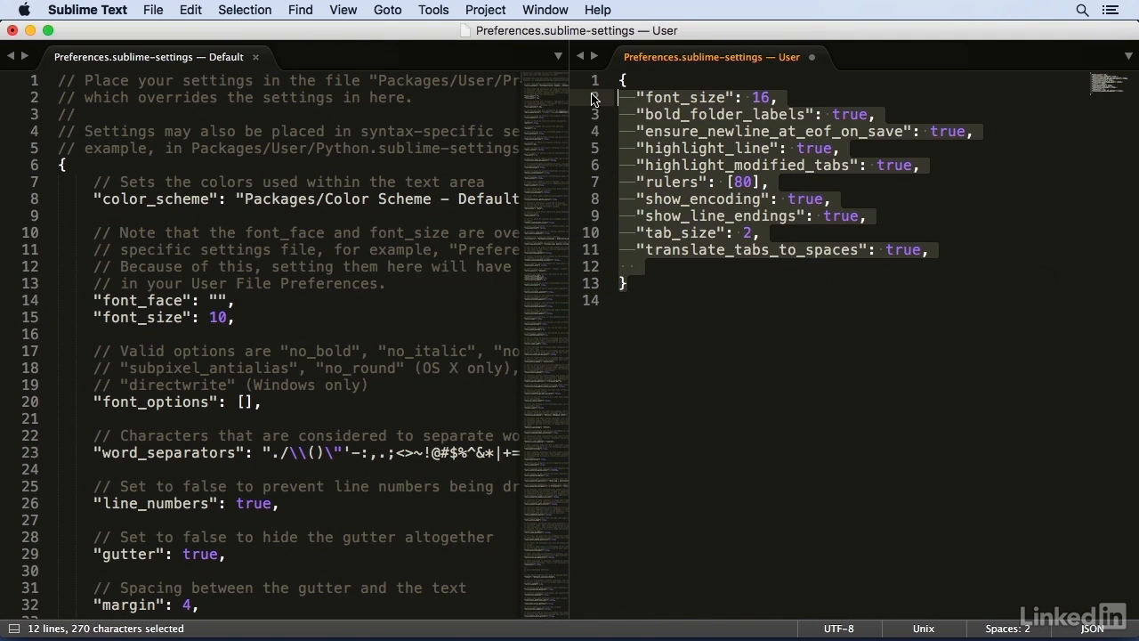
left_click(669, 271)
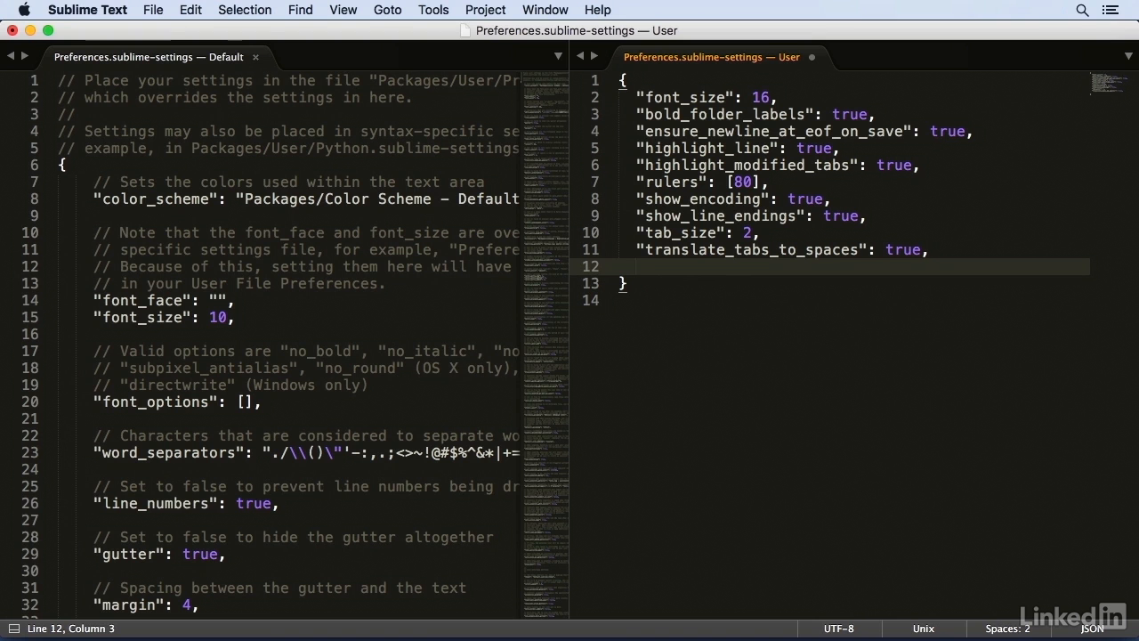
type("\"trim_trailing_w")
type("hite_space_on_s")
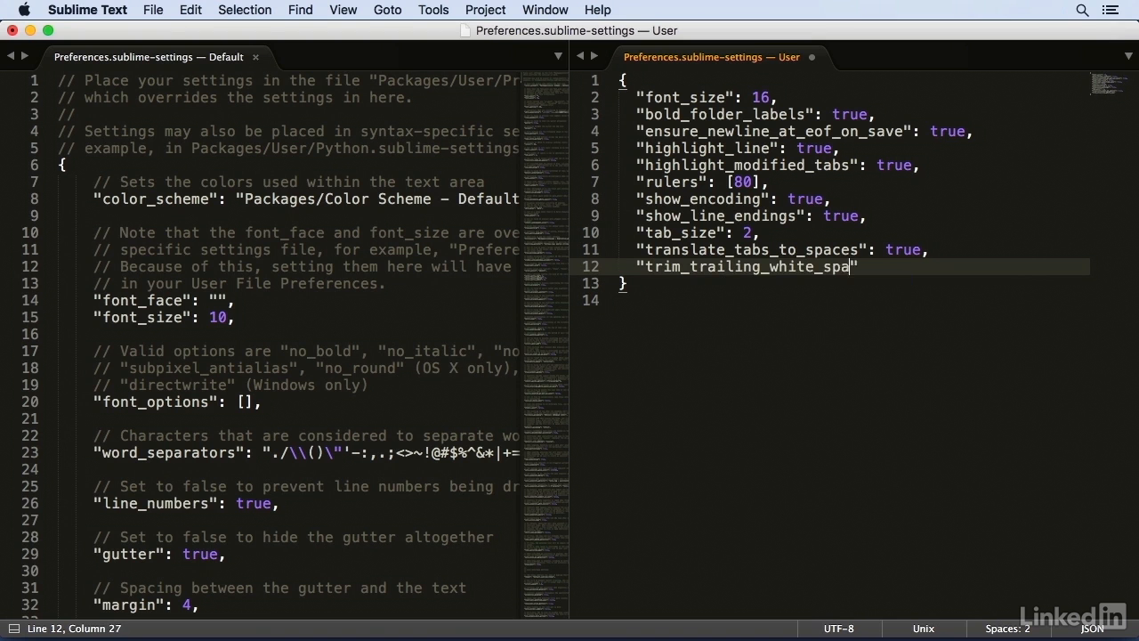
type("ave\": true")
key("super+s")
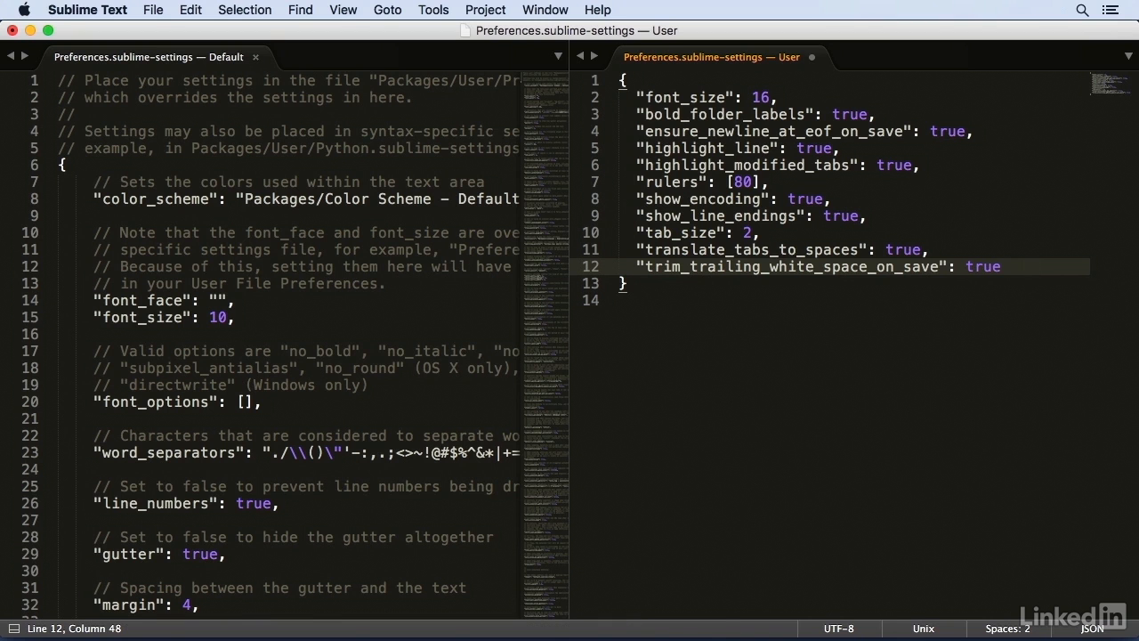
key("super+s")
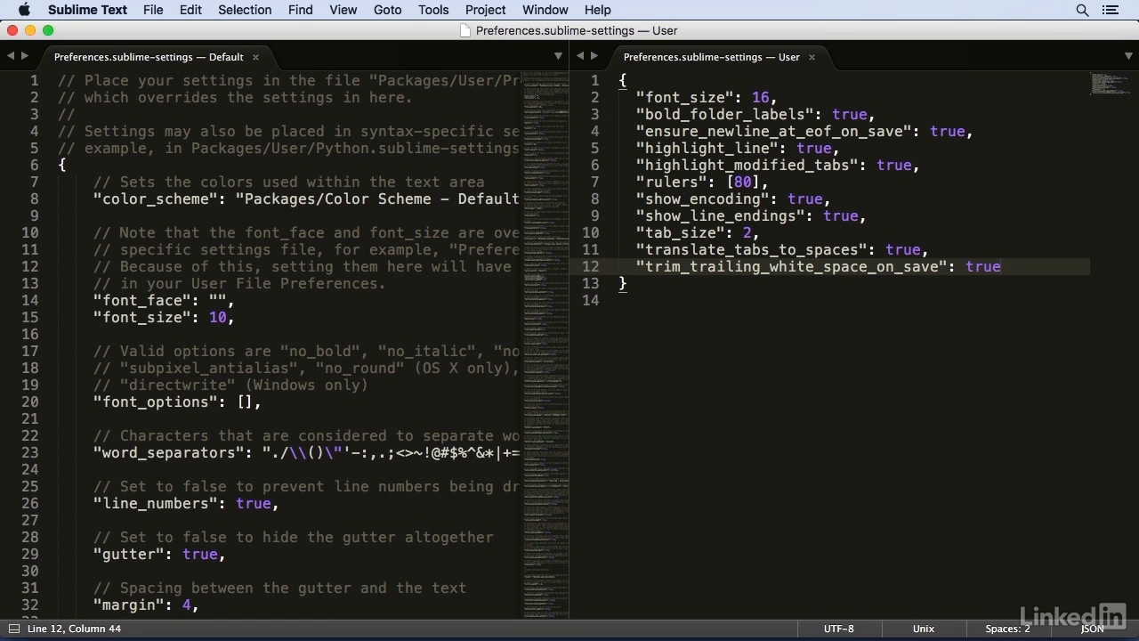
- Add a comma after the trim_trailing_white_space_on_save setting, enter "save_on_focus_lost": true on the following line and save the user preferences
type(",")
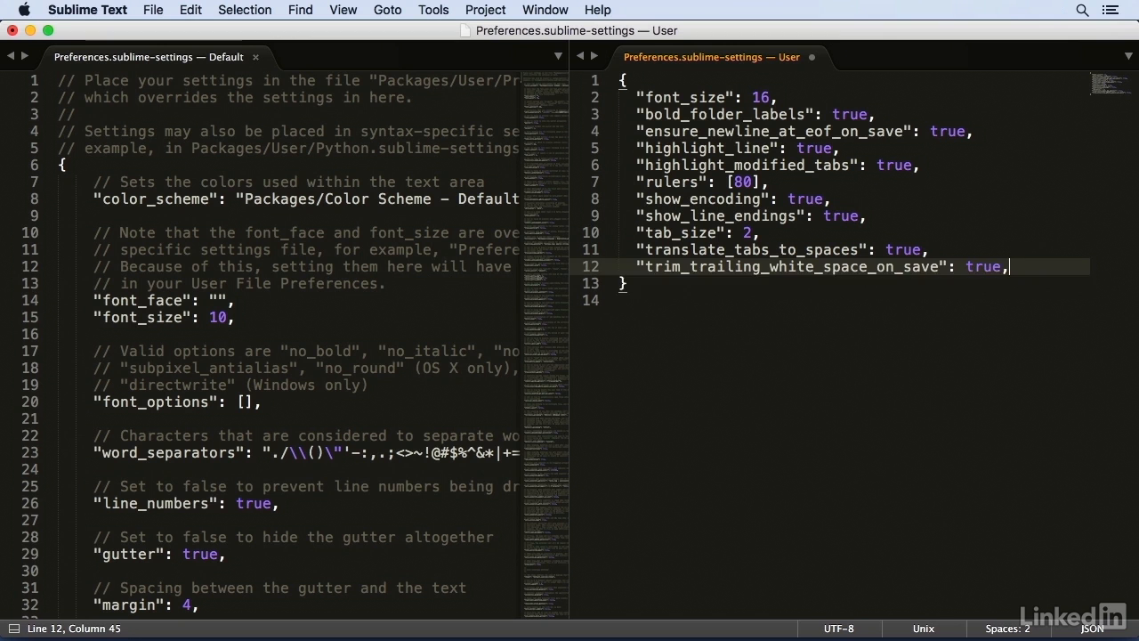
key("Return")
type("\"s")
type("ave_on_focu")
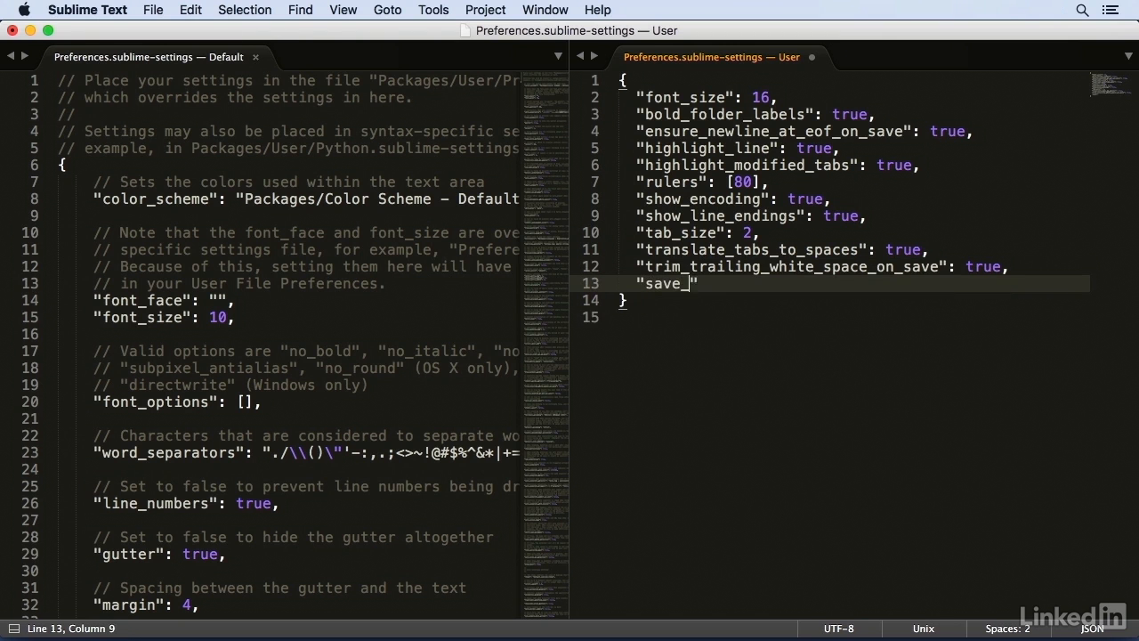
type("s_lost\": t")
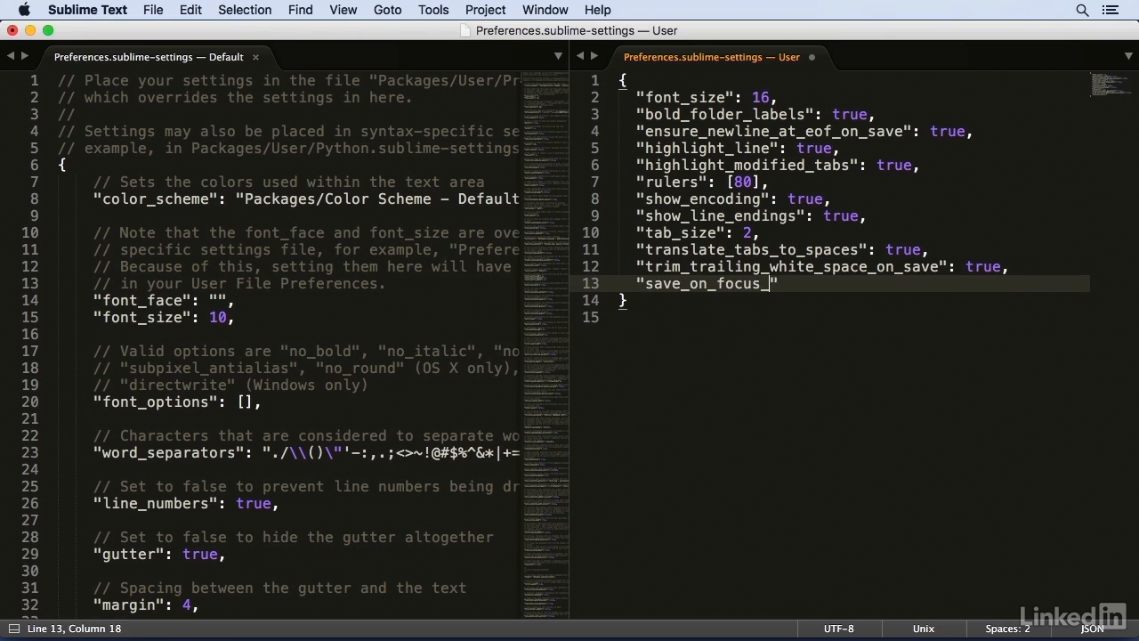
type("rue")
key("super+s")
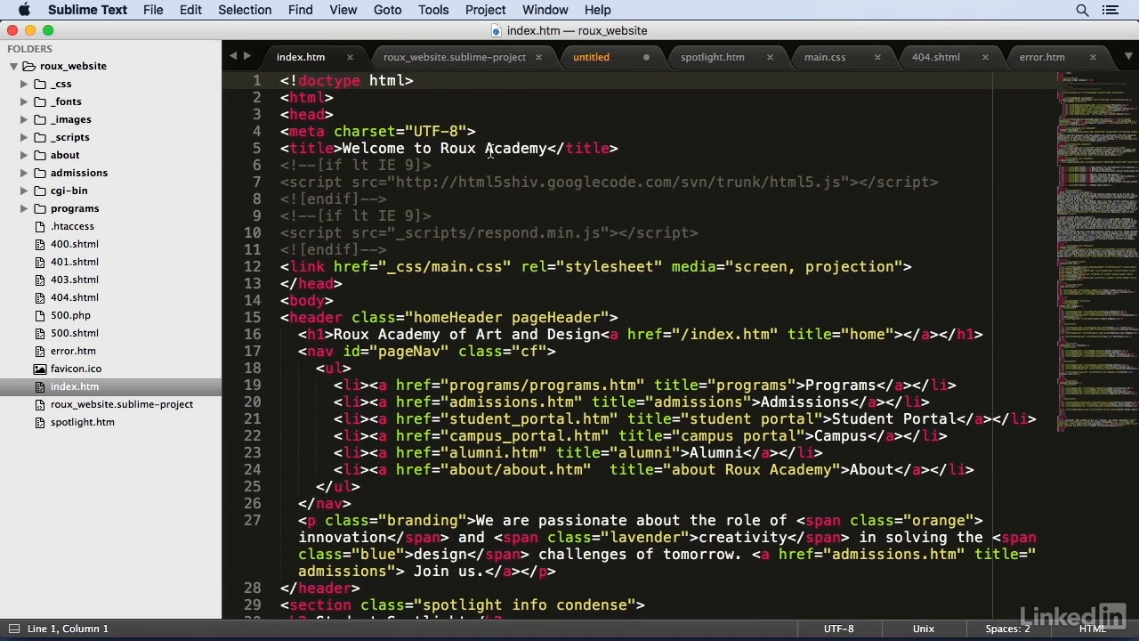
- Add an exclamation mark after "Welcome to Roux Academy" in the title of index.htm and switch to roux_website.sublime-project to test saving on focus loss
left_click(547, 148)
type("!")
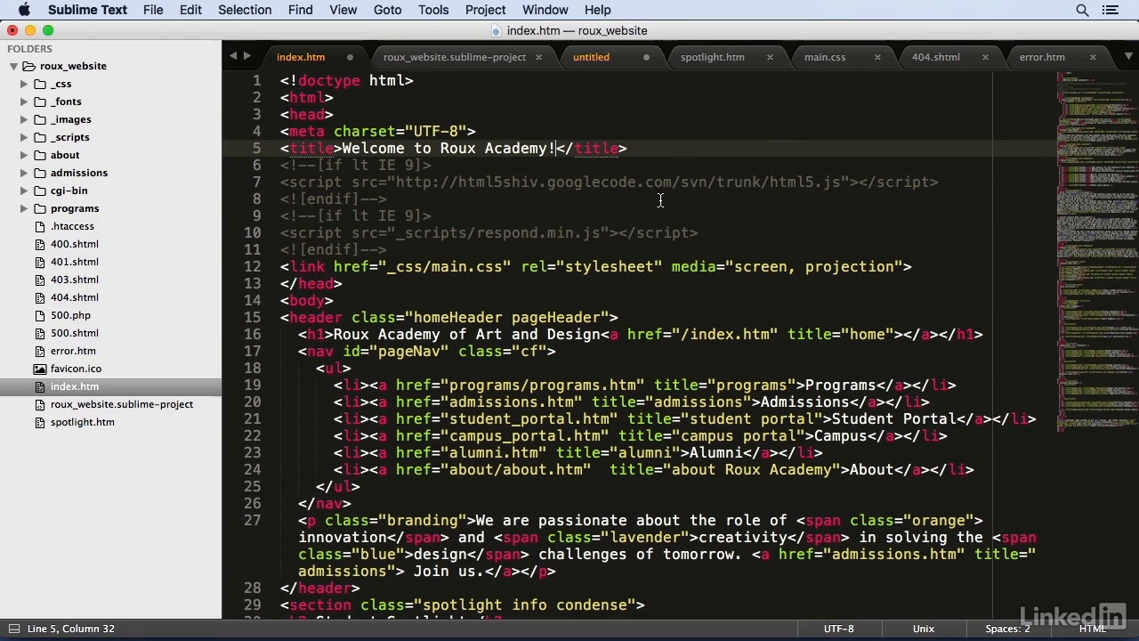
key("cmd+s")
left_click(448, 59)
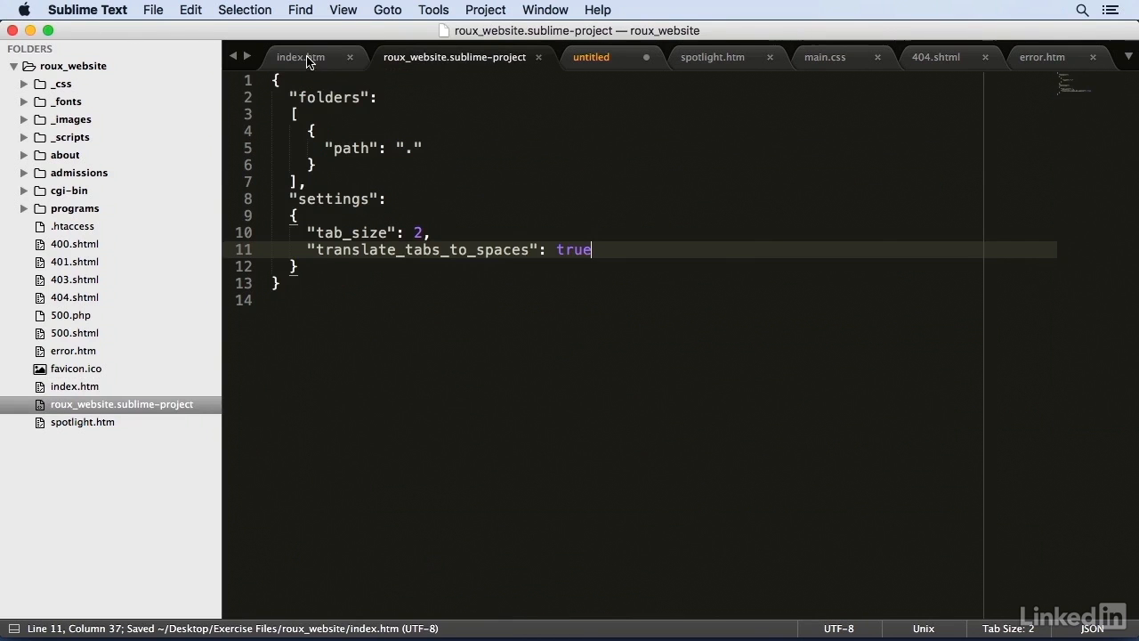
- Return to index.htm, undo the exclamation mark added to the page title and save the file
left_click(308, 62)
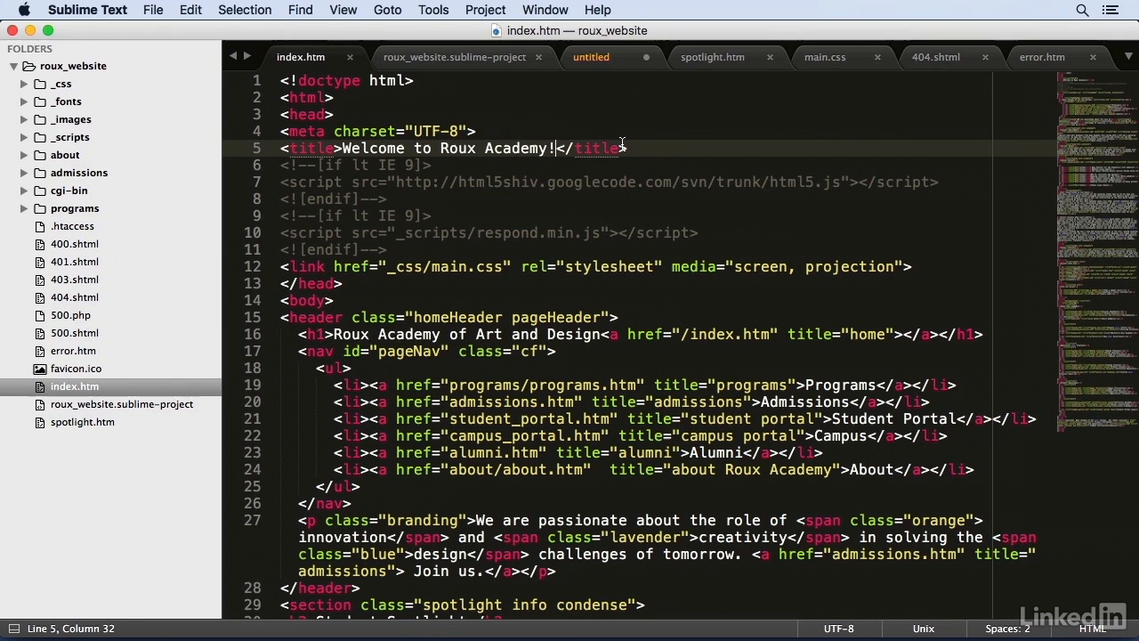
key("super+z")
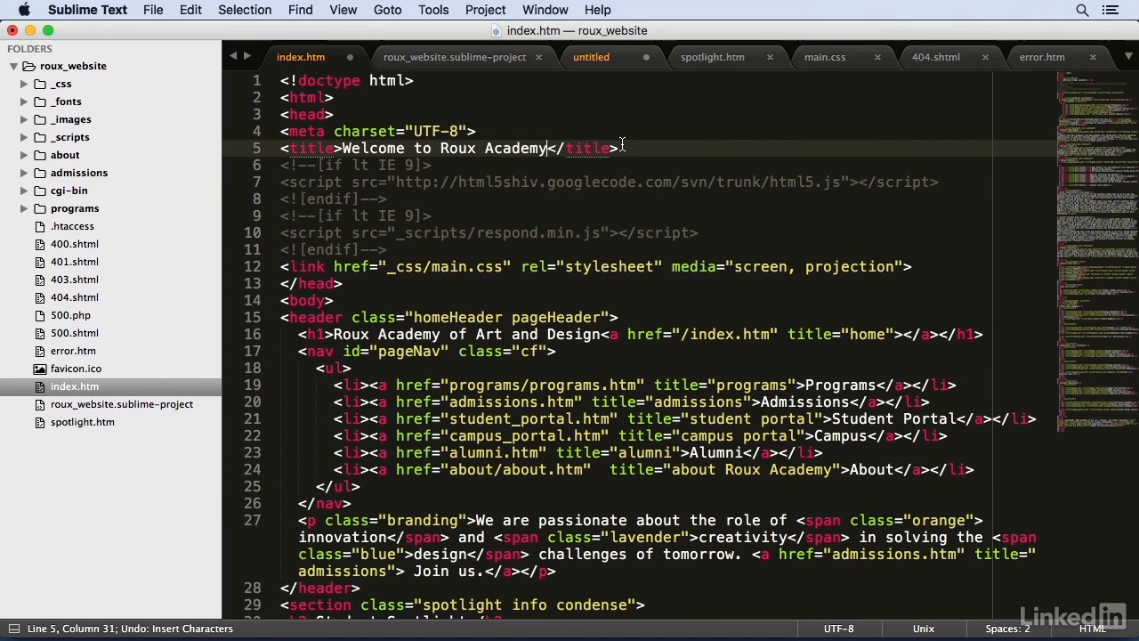
key("super+s")
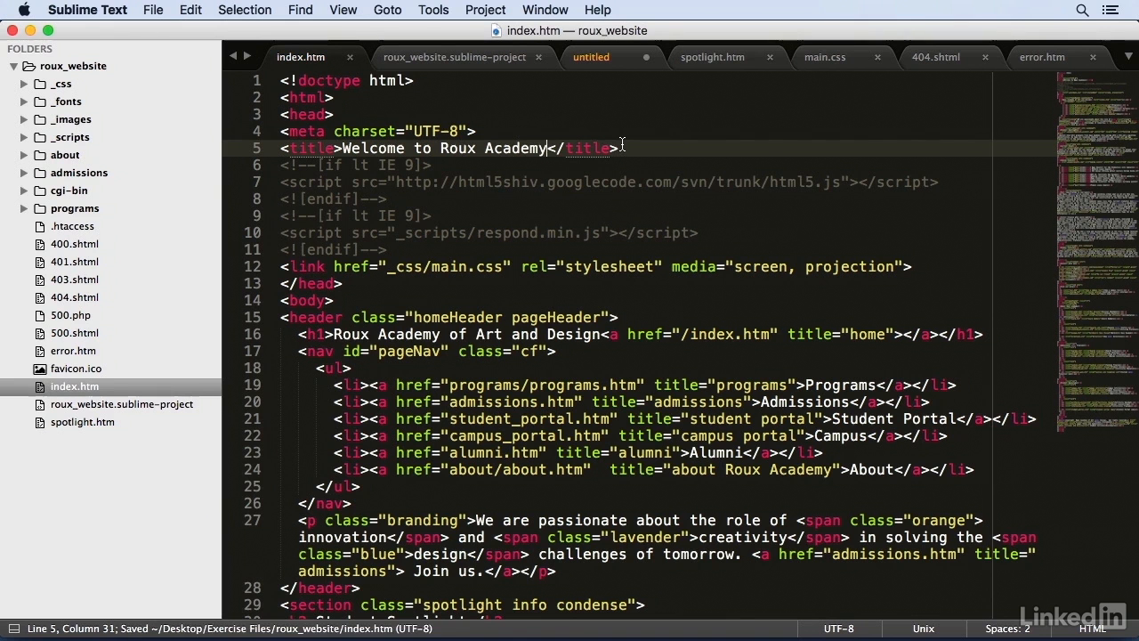